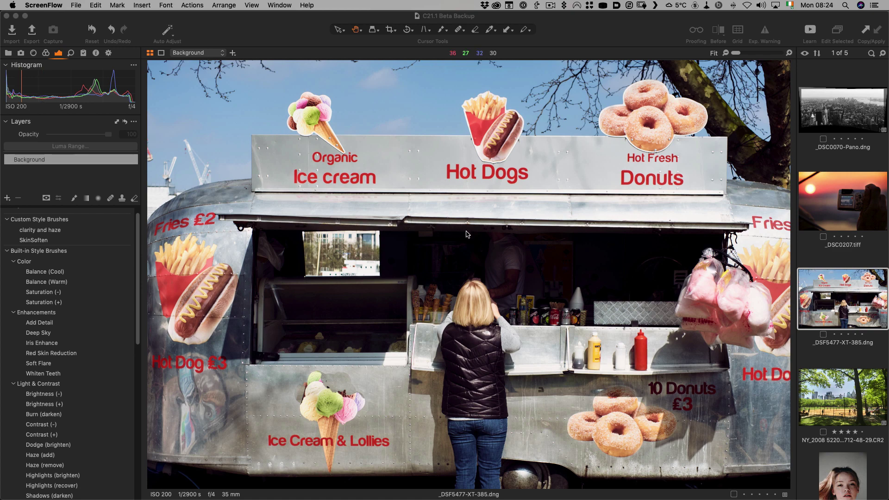
Open the Import window on the NIKON D700 photos, enlarge the thumbnails and select _DSC7307.JPG.
click(13, 32)
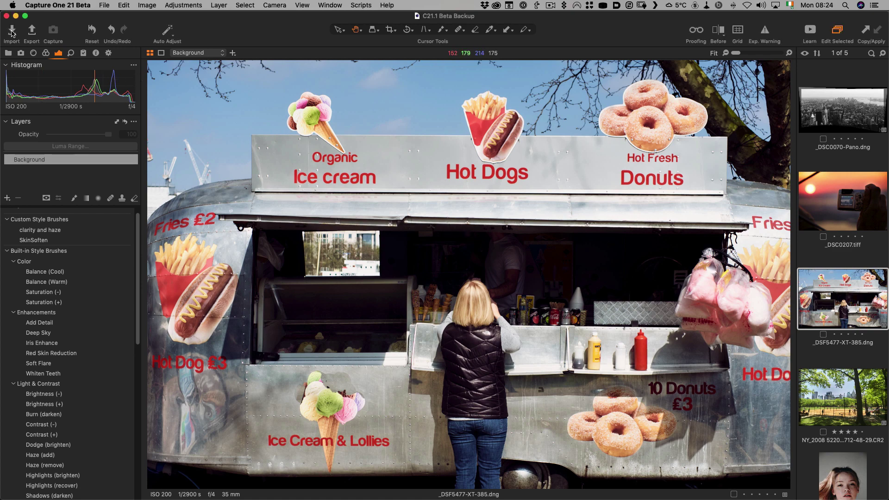
click(12, 32)
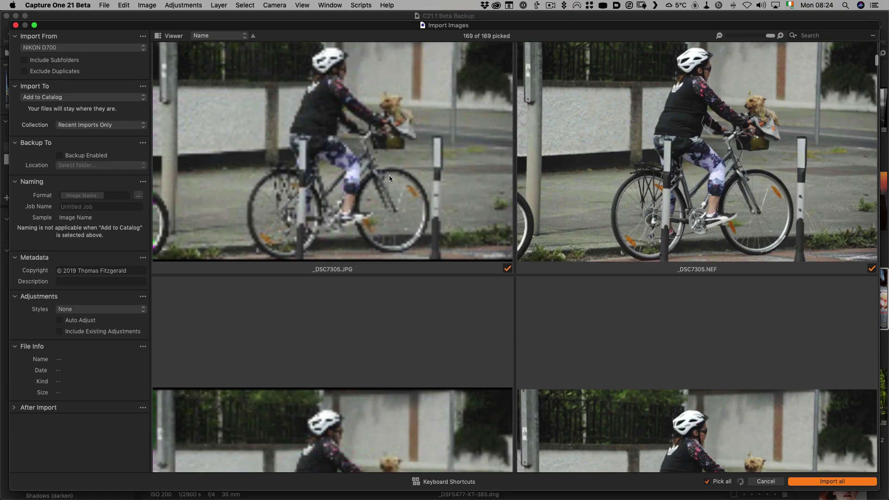
scroll(388, 178, down, 2)
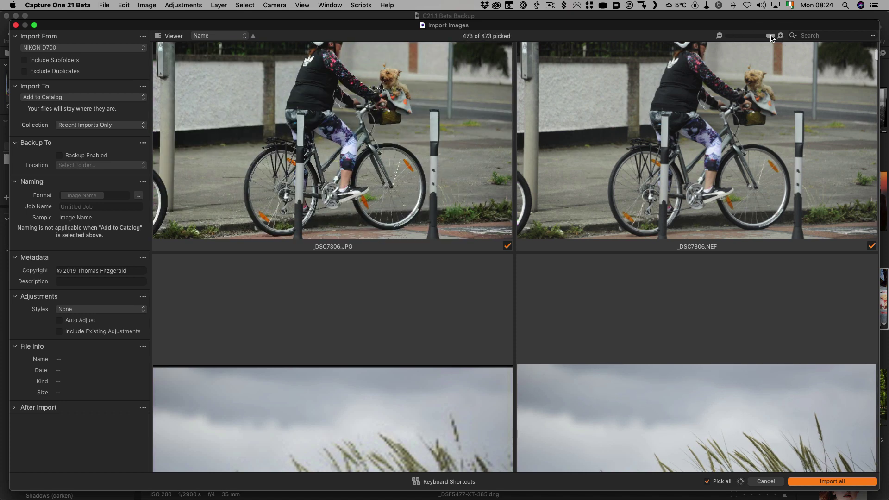
drag(763, 38, 782, 38)
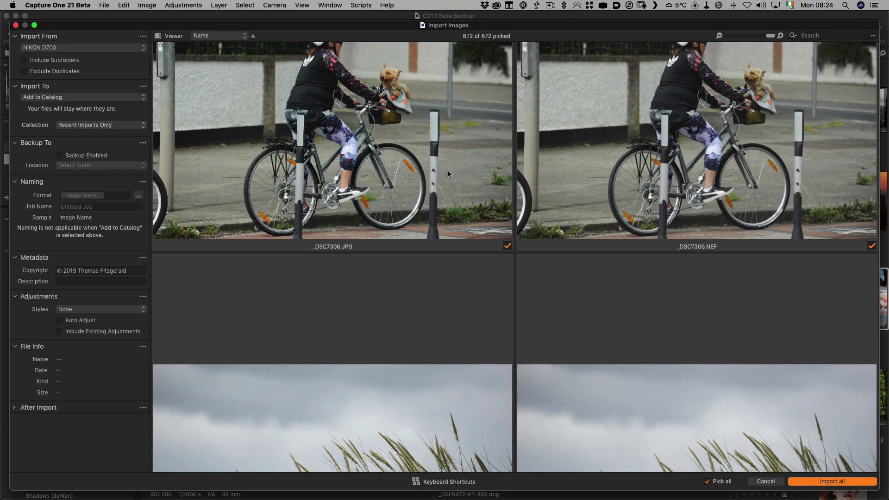
scroll(448, 174, down, 5)
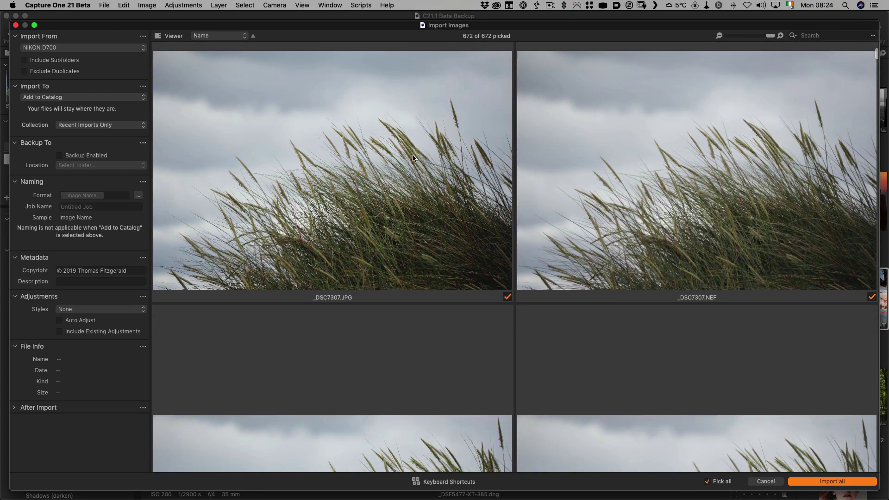
click(404, 154)
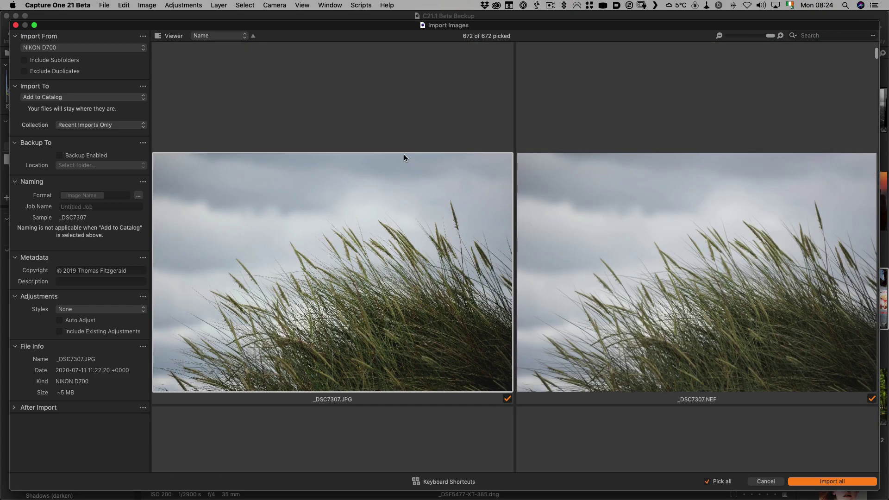
Preview _DSC7307.JPG at large size and browse with the arrow keys back to _DSC7308.NEF.
double_click(418, 194)
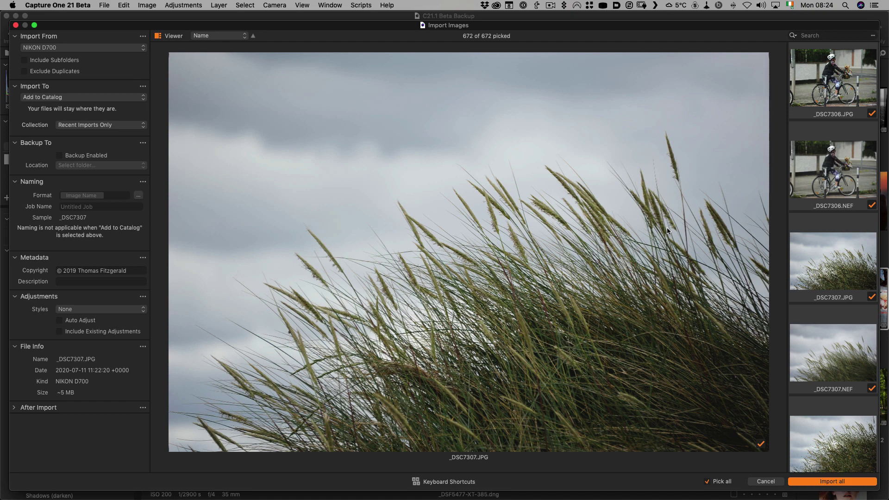
key(Down)
key(Down)
key(Down)
key(Down)
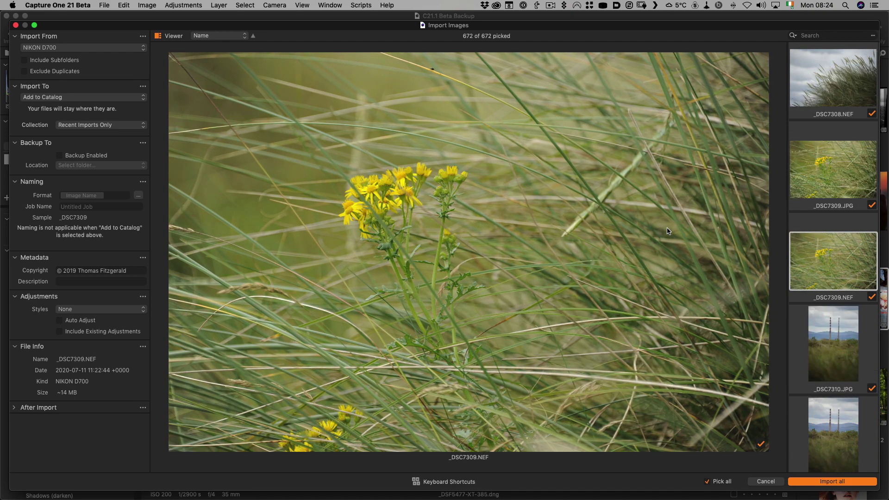
key(Up)
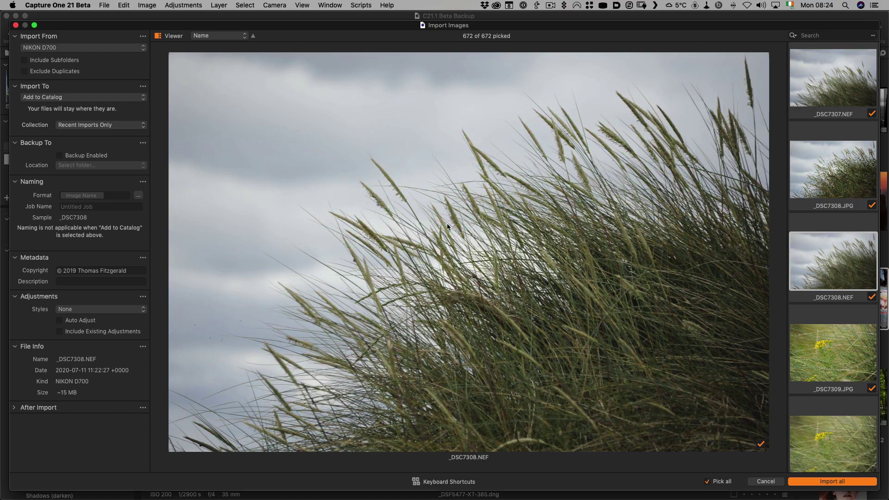
Switch the import view to the thumbnail grid, then return to the large single-image preview.
key(g)
key(g)
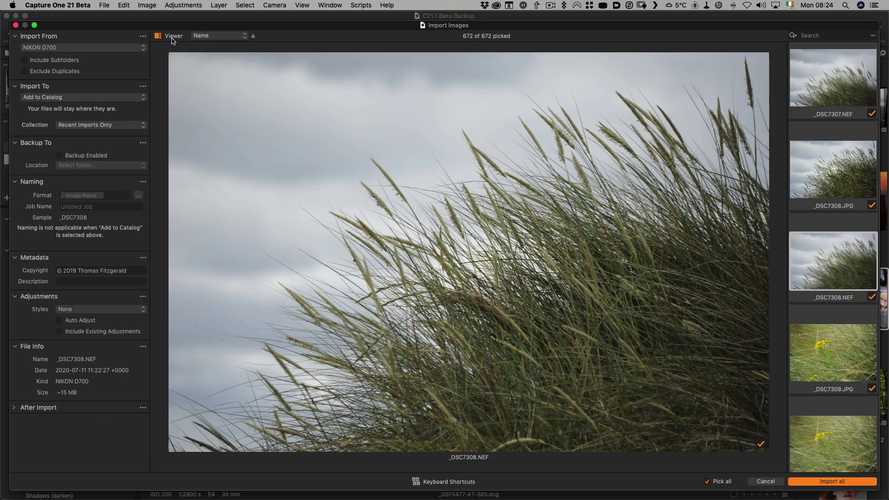
click(204, 40)
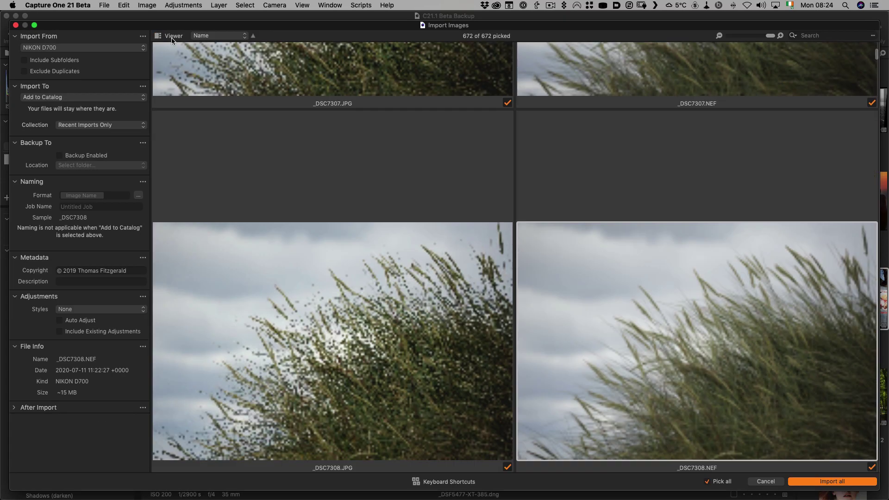
click(171, 39)
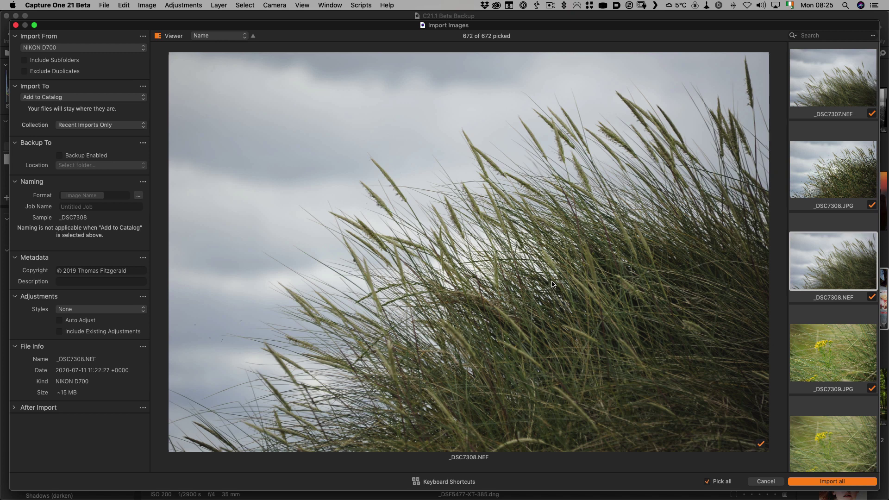
Toggle the pick on _DSC7308.NEF off and on, then uncheck Pick all to clear every pick.
key(space)
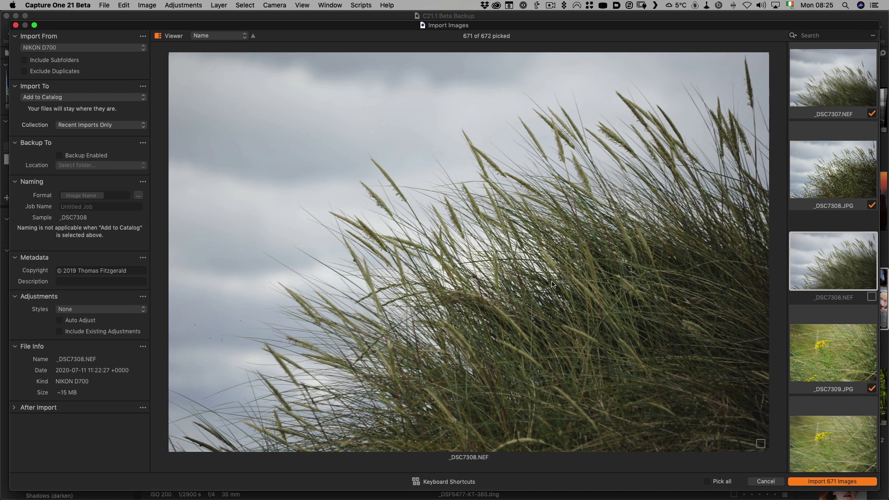
key(space)
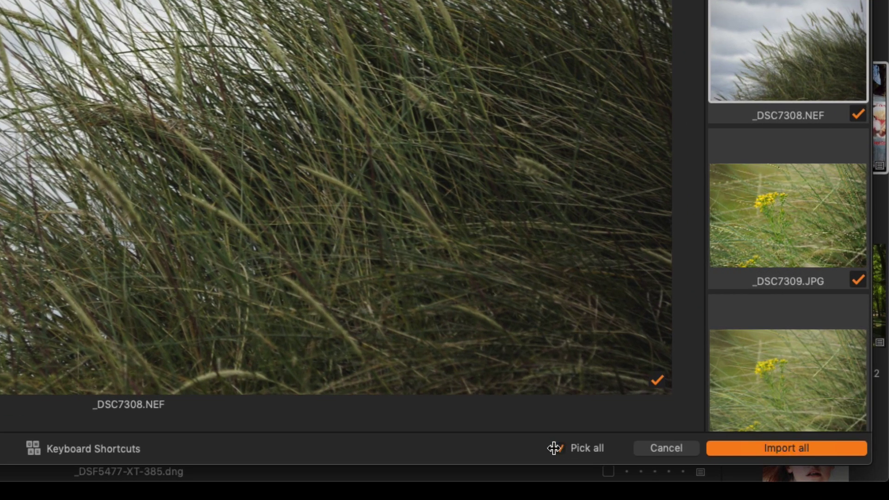
click(562, 449)
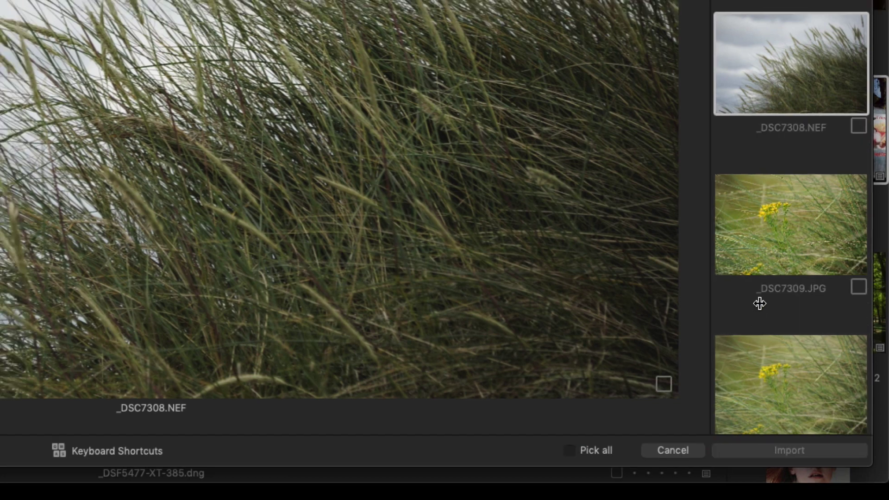
scroll(756, 296, down, 5)
scroll(815, 397, up, 5)
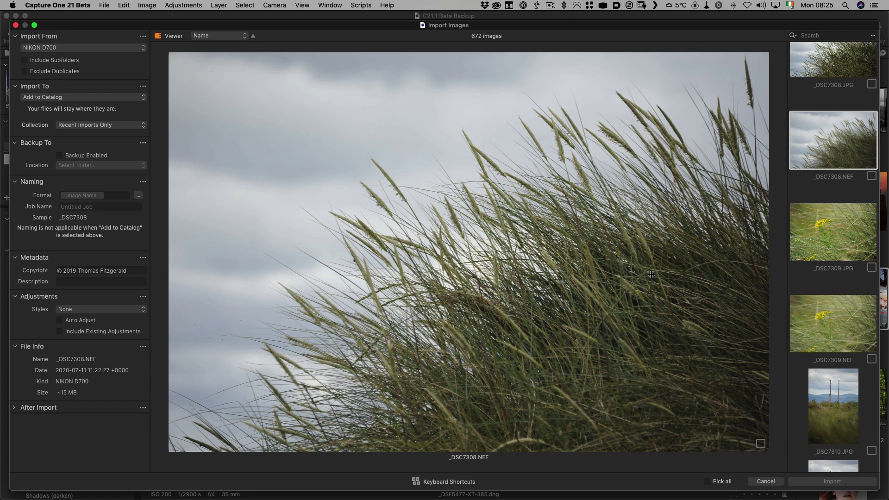
Step through the photos and pick _DSC7310.NEF and _DSC7313.NEF for import.
key(Down)
key(Down)
key(Down)
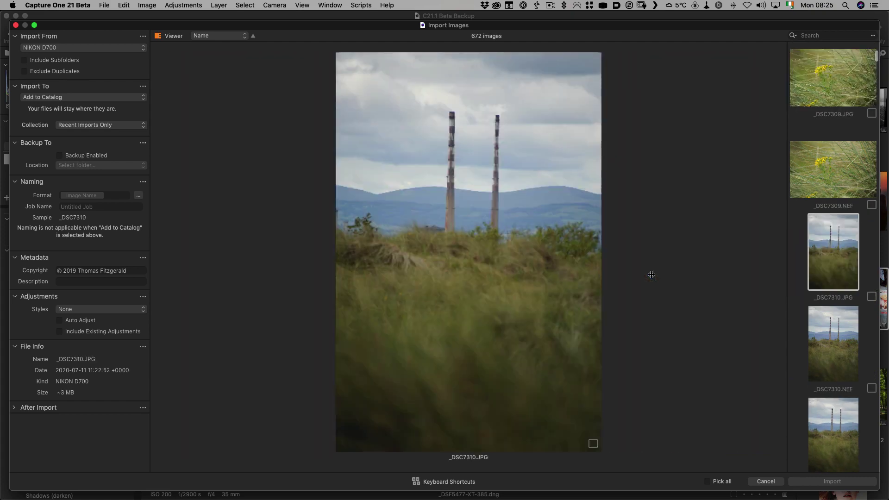
key(Down)
key(space)
key(Down)
key(Down)
key(space)
key(Down)
key(Down)
key(Down)
key(Down)
key(space)
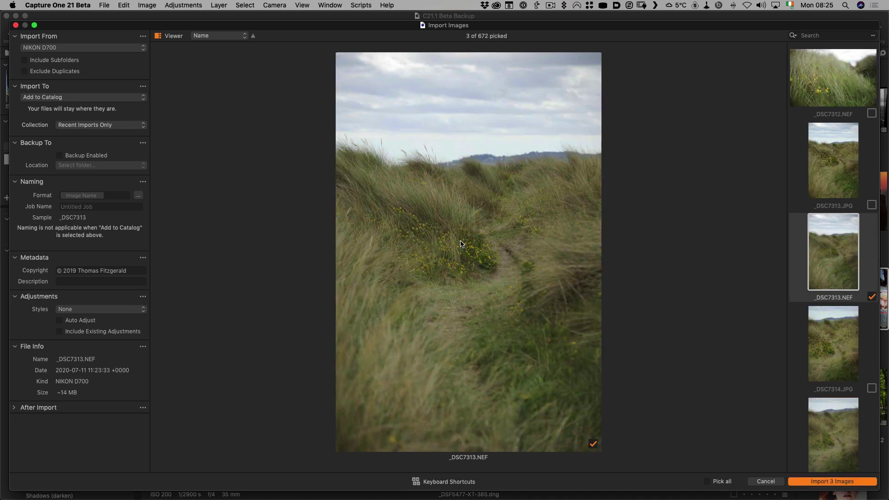
Close the import without importing, open the NY_2008 Central Park CR2 photo and remove its Burn (darken) layer.
key(Escape)
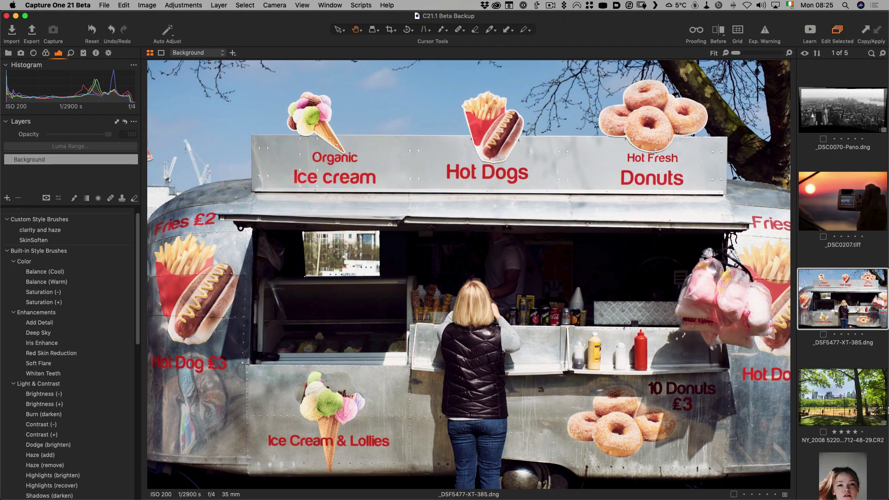
click(856, 392)
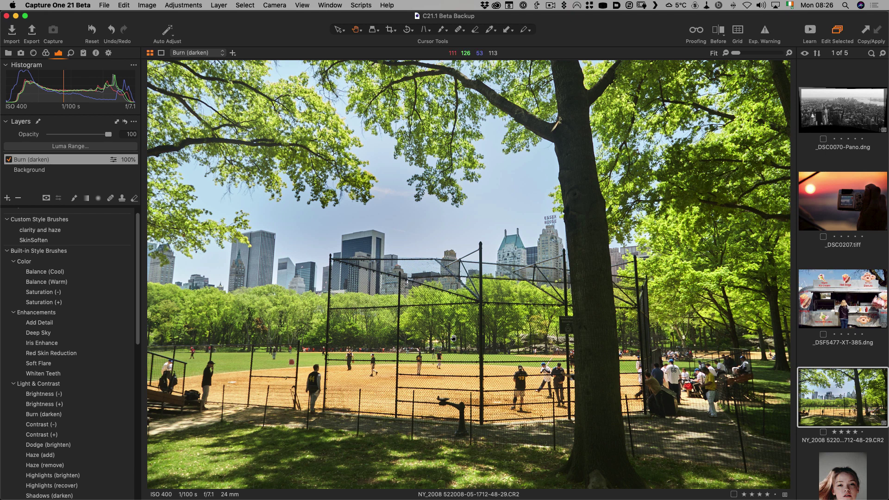
key(super+z)
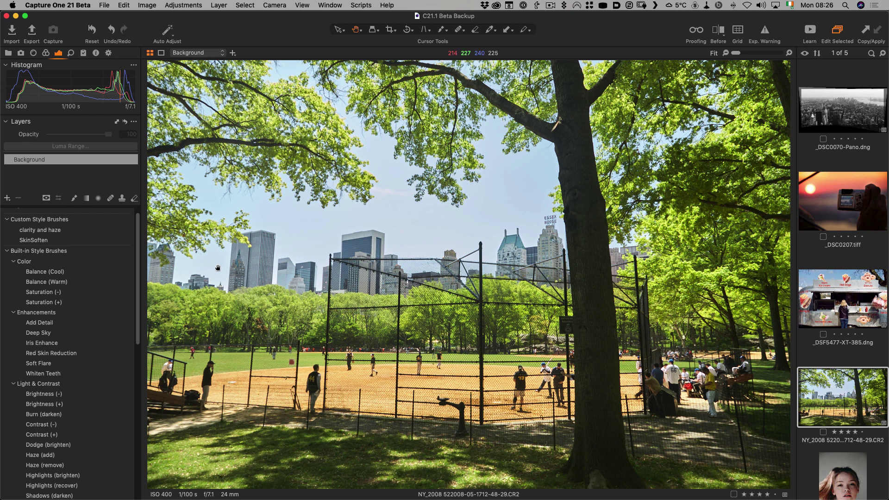
scroll(44, 225, up, 2)
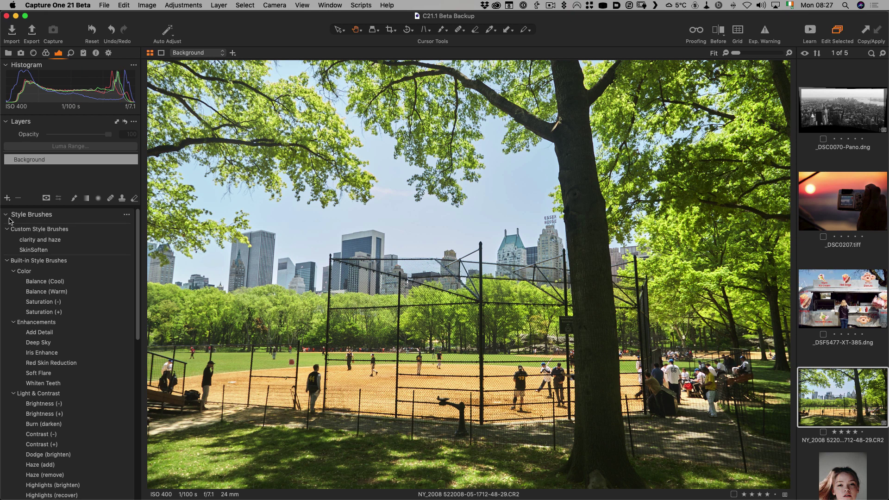
Add a new filled adjustment layer with exposure -0.27 and brightness -5.
click(6, 213)
click(8, 198)
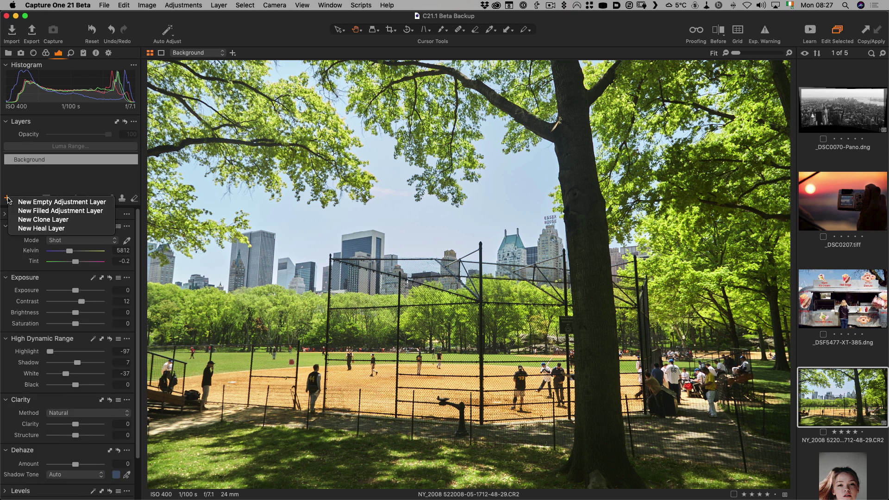
click(53, 212)
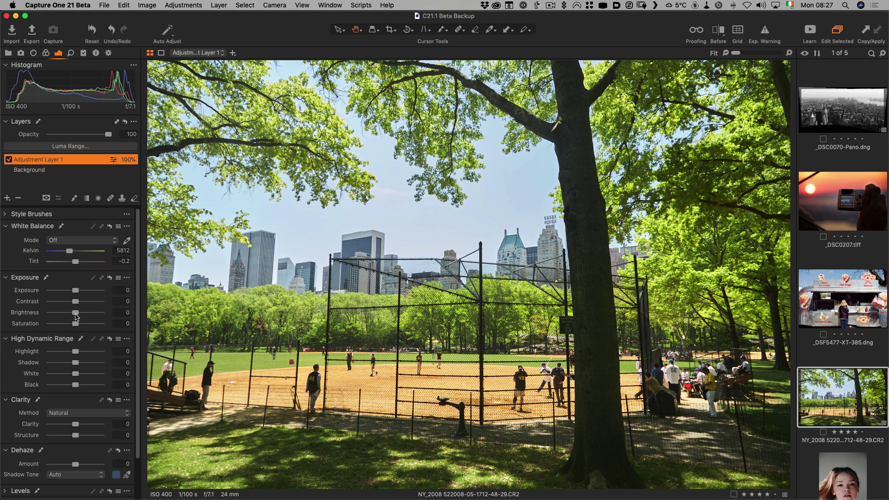
mouse_move(76, 313)
mouse_down()
mouse_move(75, 290)
mouse_move(76, 301)
mouse_up()
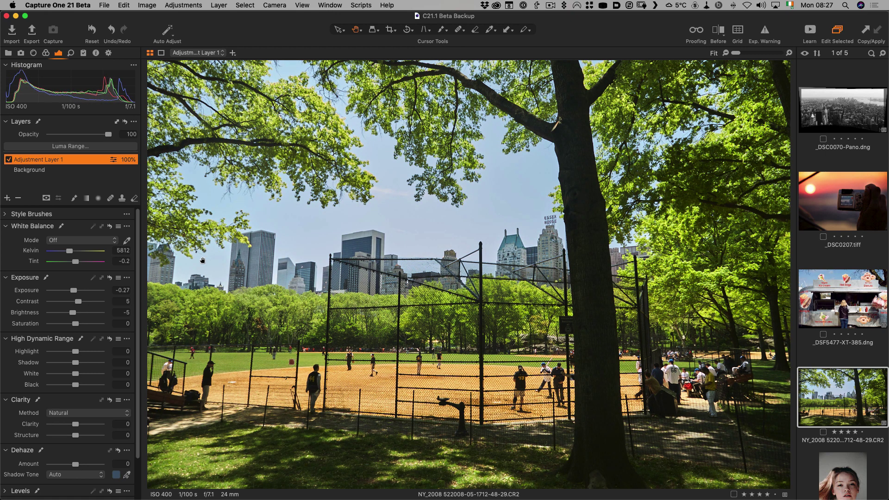
Invert Adjustment Layer 1's mask and switch to the Draw Mask brush.
right_click(33, 160)
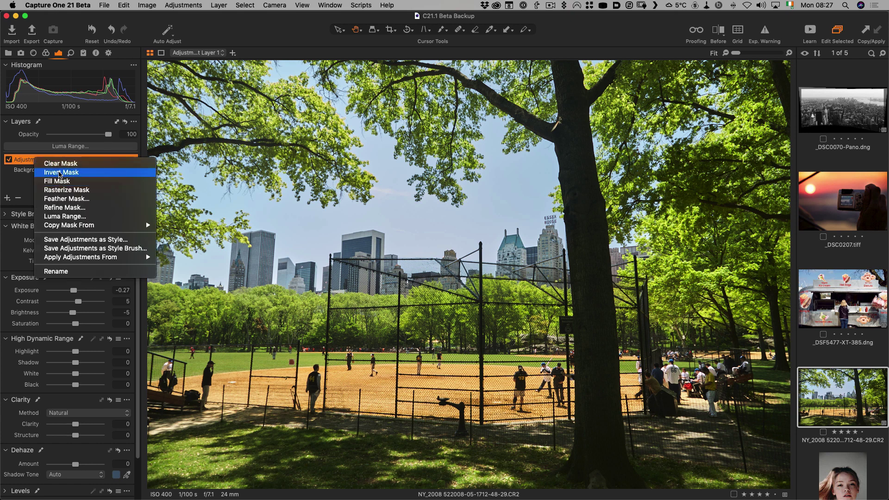
click(60, 173)
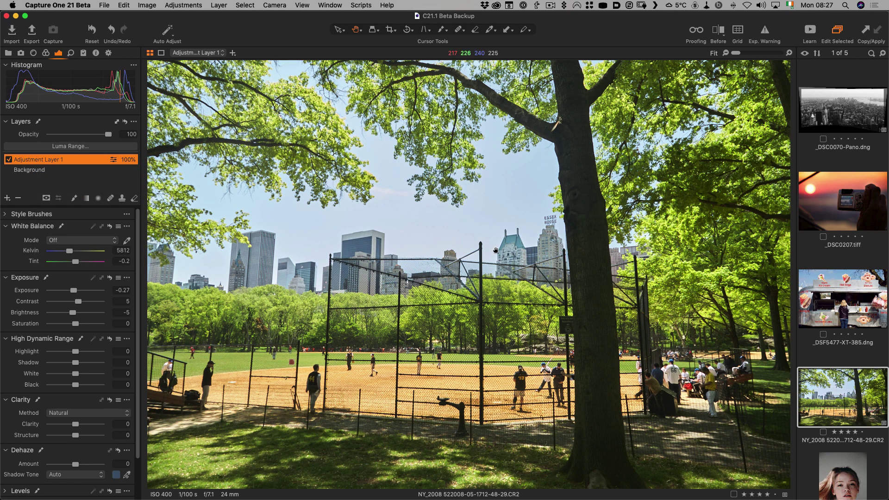
click(74, 198)
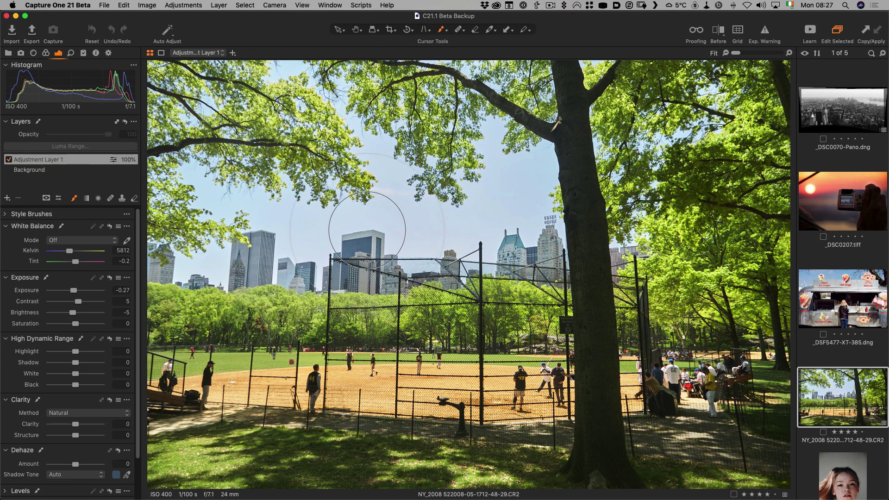
Enlarge the brush and raise its flow, paint a stroke across the sky, then delete Adjustment Layer 1.
right_click(425, 224)
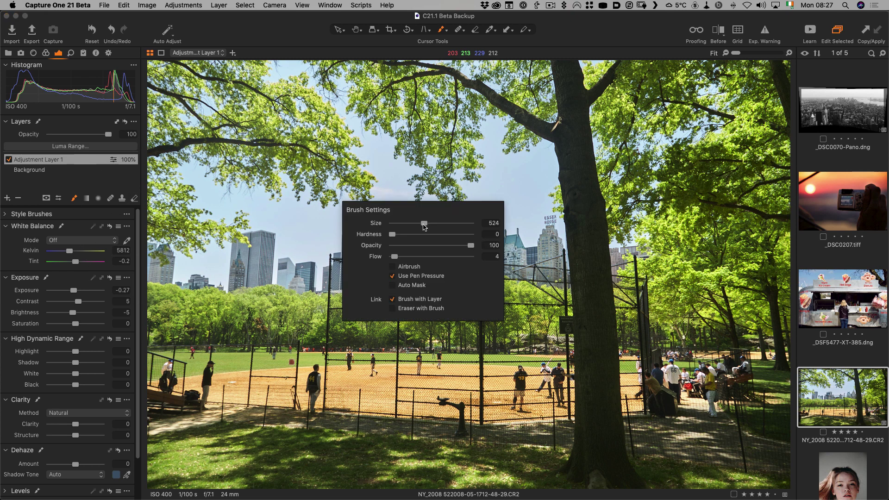
drag(424, 224, 425, 224)
drag(394, 256, 449, 257)
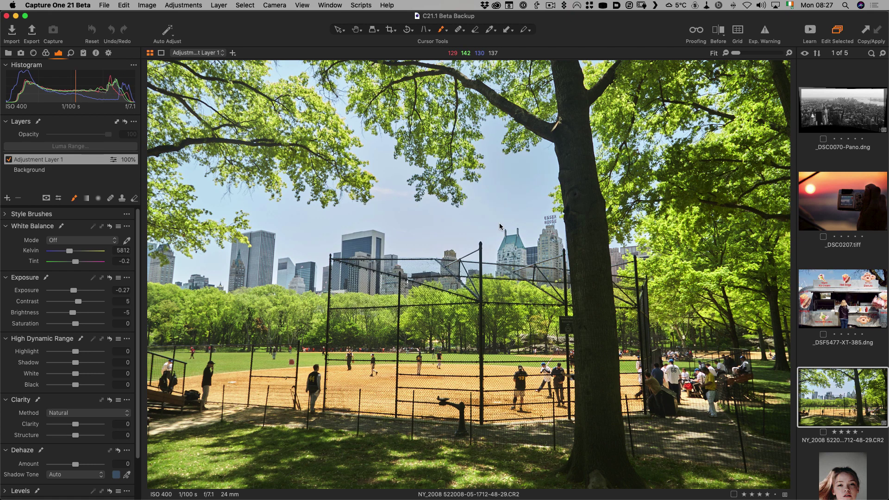
mouse_move(394, 215)
mouse_down()
mouse_move(348, 237)
mouse_move(203, 205)
mouse_move(191, 213)
mouse_move(521, 220)
mouse_move(481, 221)
mouse_move(638, 182)
mouse_move(660, 158)
mouse_move(649, 186)
mouse_up()
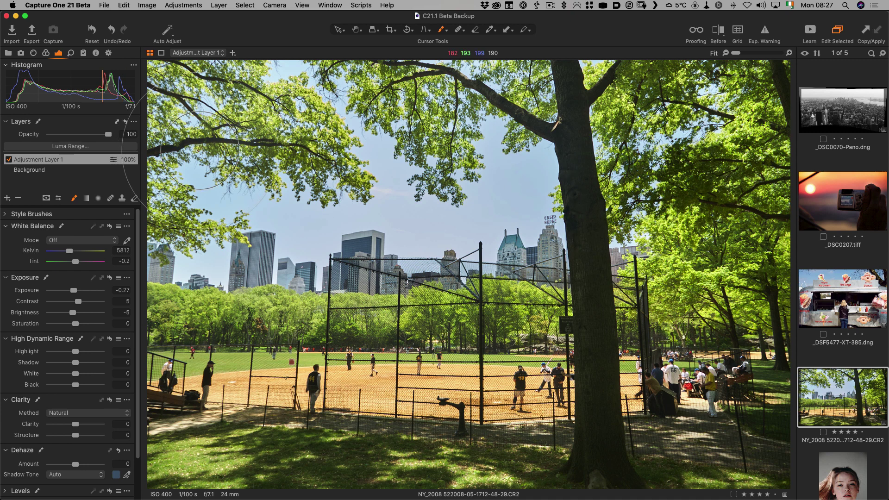
click(18, 198)
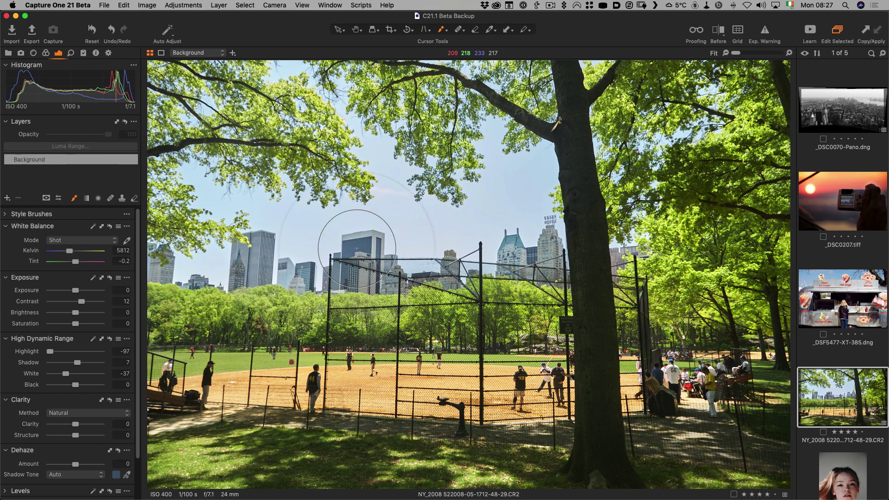
Expand Style Brushes, collapse Custom Style Brushes and choose Burn (darken) under Light & Contrast.
click(4, 214)
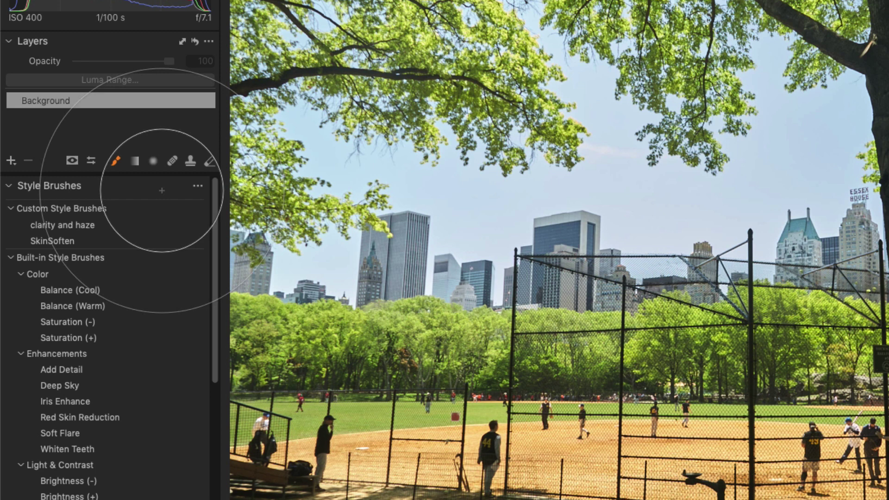
click(10, 208)
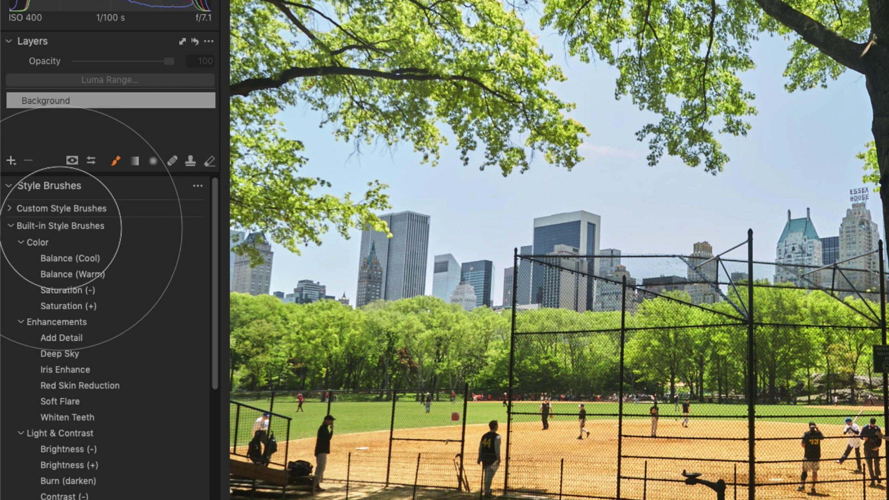
scroll(100, 296, down, 2)
scroll(121, 315, up, 2)
scroll(84, 417, down, 5)
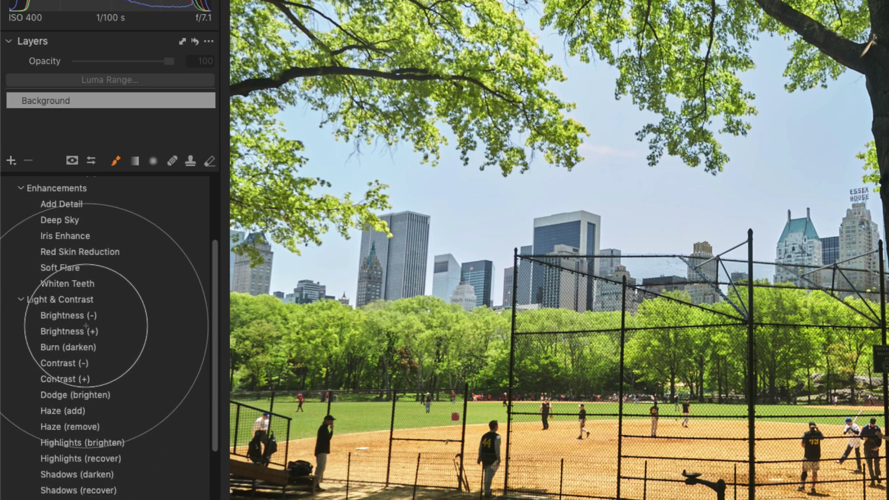
click(68, 347)
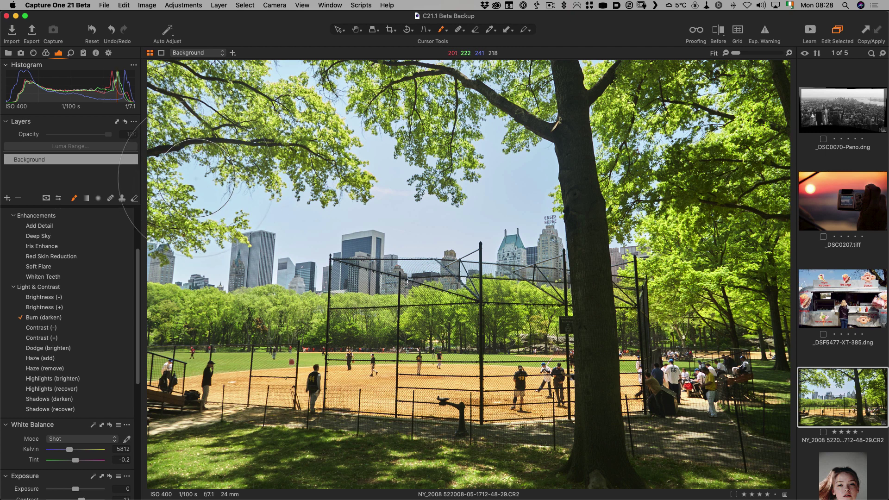
Paint Burn (darken) strokes over the sky and above the skyscrapers.
mouse_move(315, 213)
mouse_down()
mouse_move(429, 209)
mouse_move(421, 227)
mouse_move(381, 160)
mouse_move(432, 248)
mouse_move(471, 178)
mouse_move(520, 192)
mouse_move(290, 214)
mouse_up()
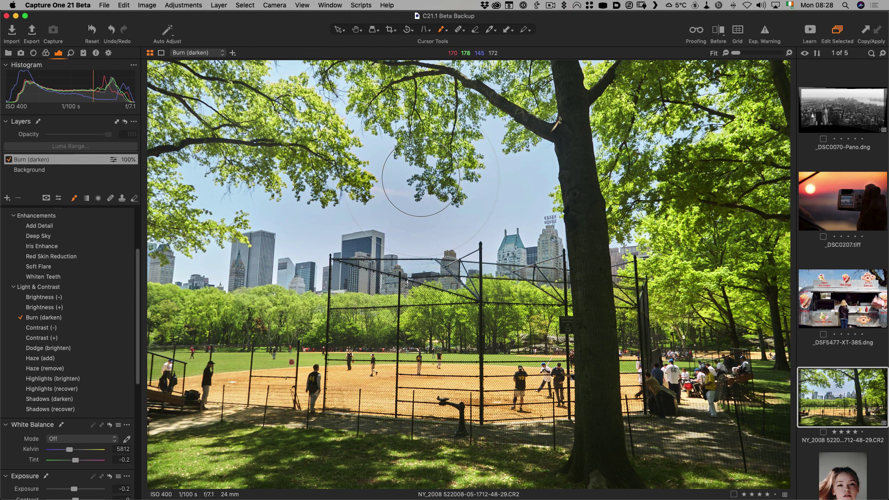
mouse_move(454, 210)
mouse_down()
mouse_move(495, 146)
mouse_move(518, 208)
mouse_move(529, 192)
mouse_move(529, 237)
mouse_move(647, 237)
mouse_move(636, 239)
mouse_move(709, 94)
mouse_move(658, 185)
mouse_move(734, 86)
mouse_move(658, 111)
mouse_move(521, 110)
mouse_move(505, 81)
mouse_move(515, 81)
mouse_move(438, 55)
mouse_move(526, 80)
mouse_move(463, 64)
mouse_up()
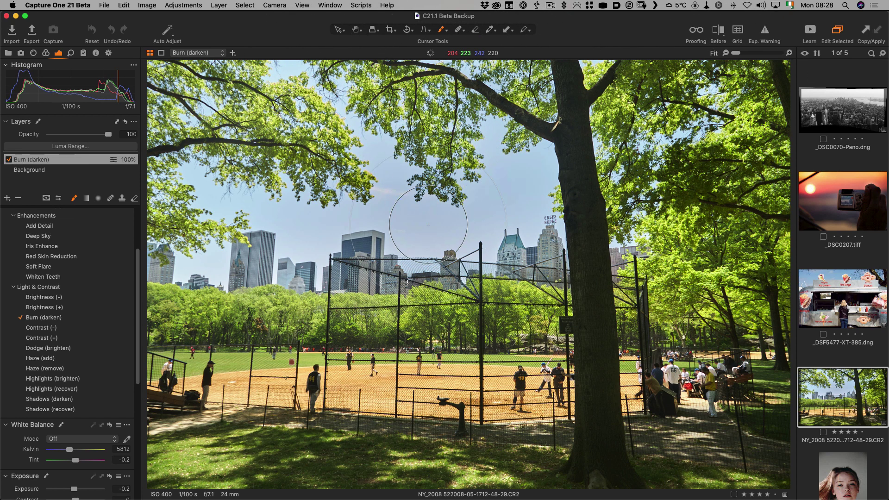
mouse_move(293, 242)
mouse_down()
mouse_move(305, 250)
mouse_move(233, 258)
mouse_move(238, 287)
mouse_up()
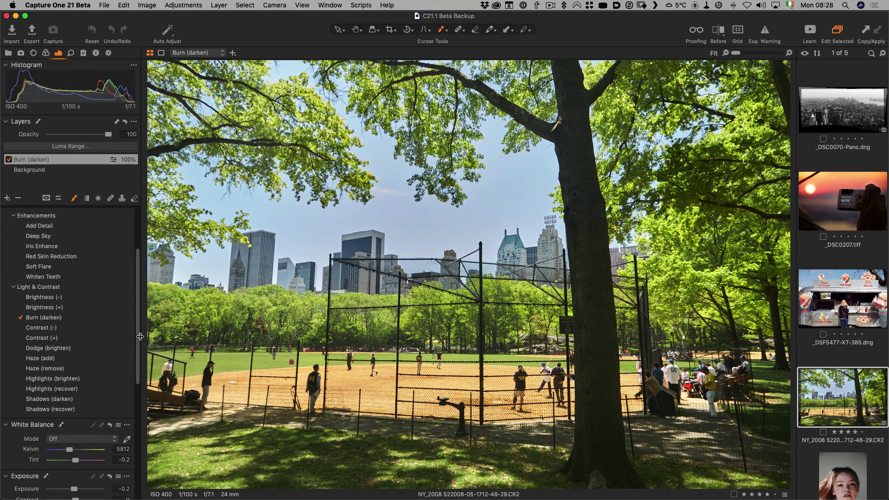
Lower the brush flow to 4 and darken more of the sky.
scroll(136, 352, down, 2)
scroll(136, 352, down, 10)
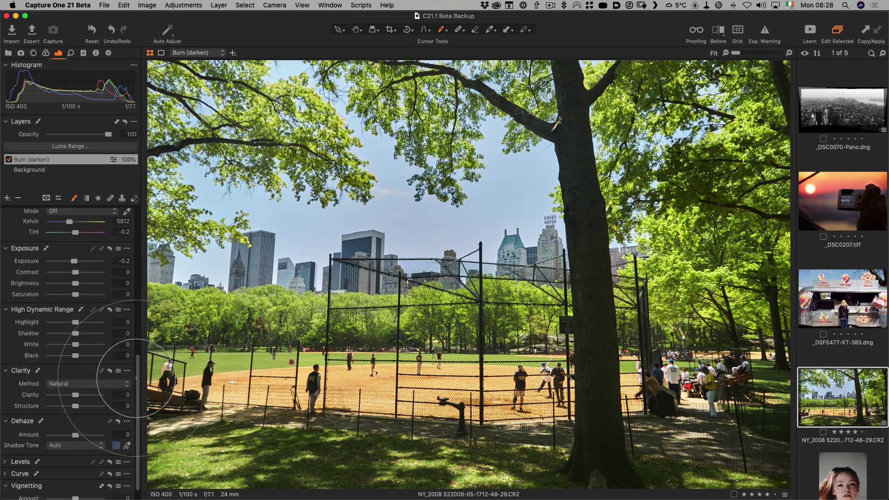
scroll(121, 366, up, 12)
right_click(392, 214)
right_click(426, 222)
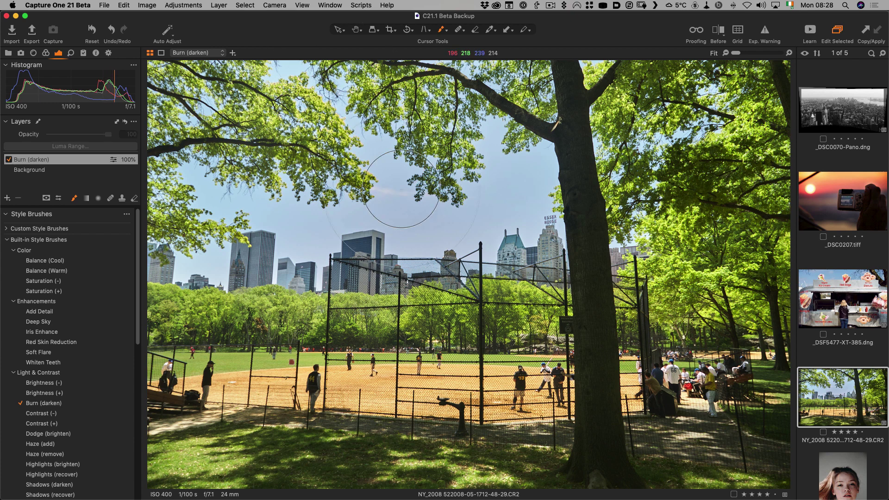
drag(394, 223, 512, 163)
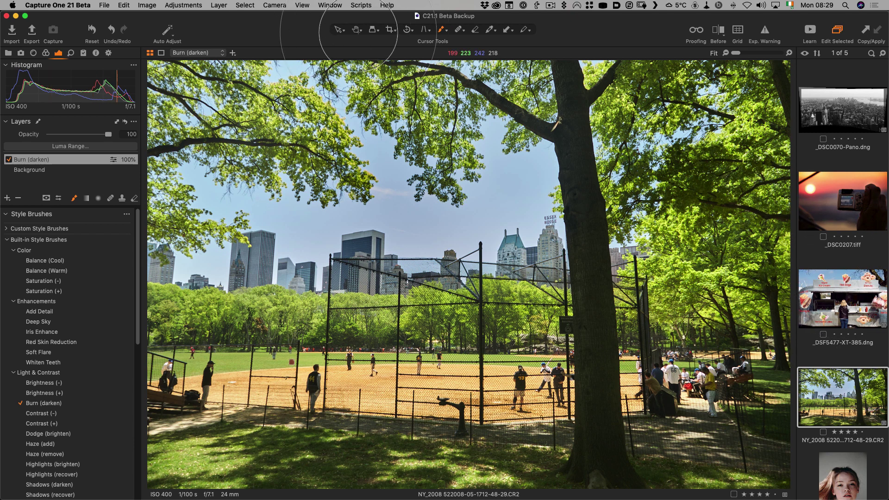
Clear the image selection and open the _DSF5477 food-truck photo.
key(super+d)
click(862, 312)
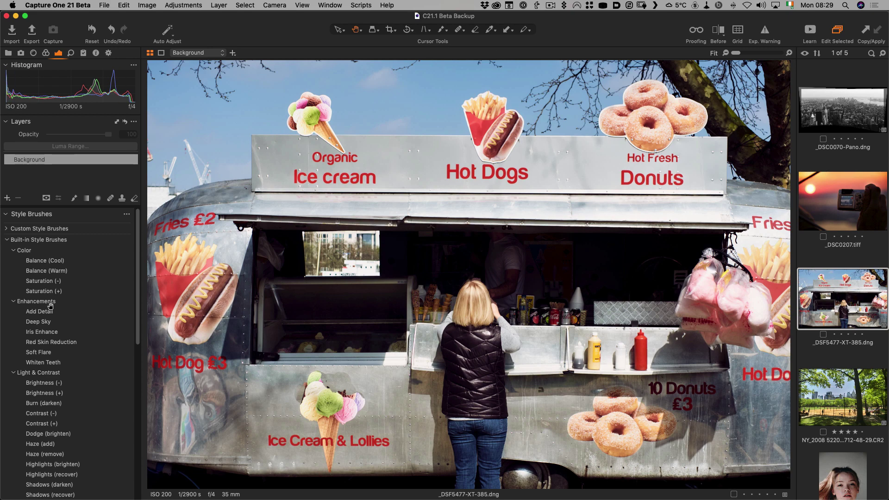
scroll(50, 312, down, 3)
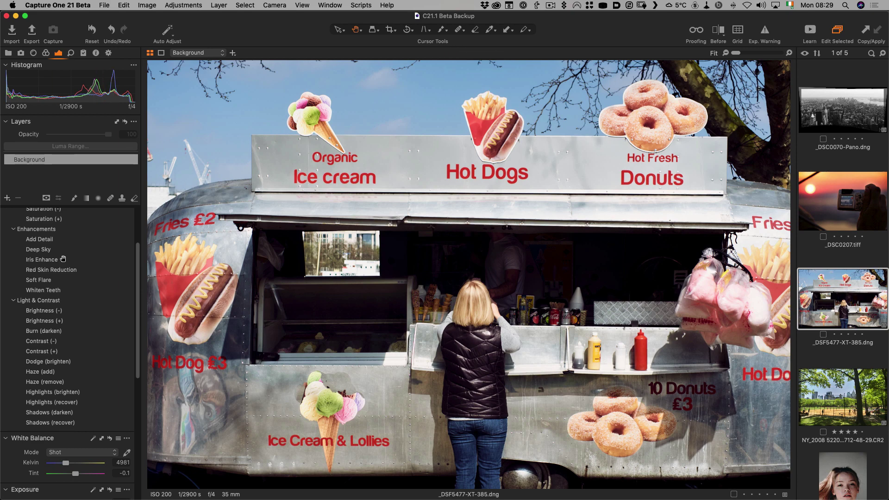
scroll(63, 257, down, 1)
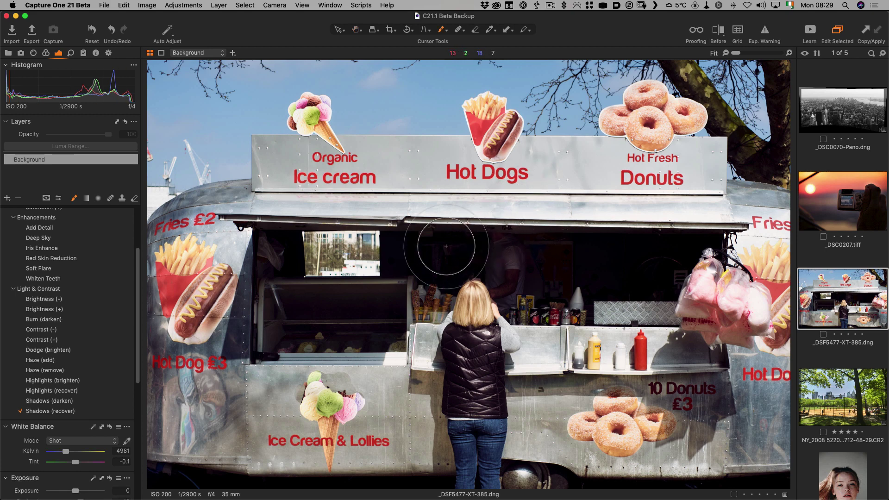
Brighten the dark serving window and the man behind the counter with Shadows (recover).
click(506, 252)
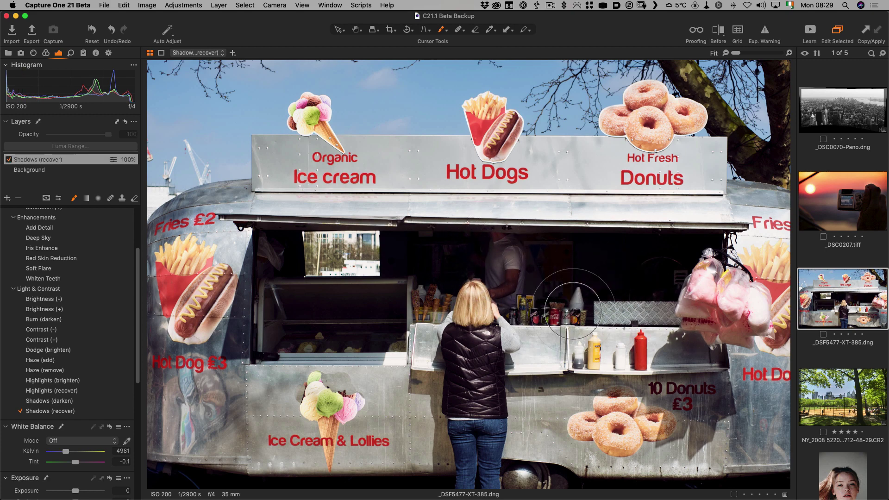
drag(338, 334, 324, 331)
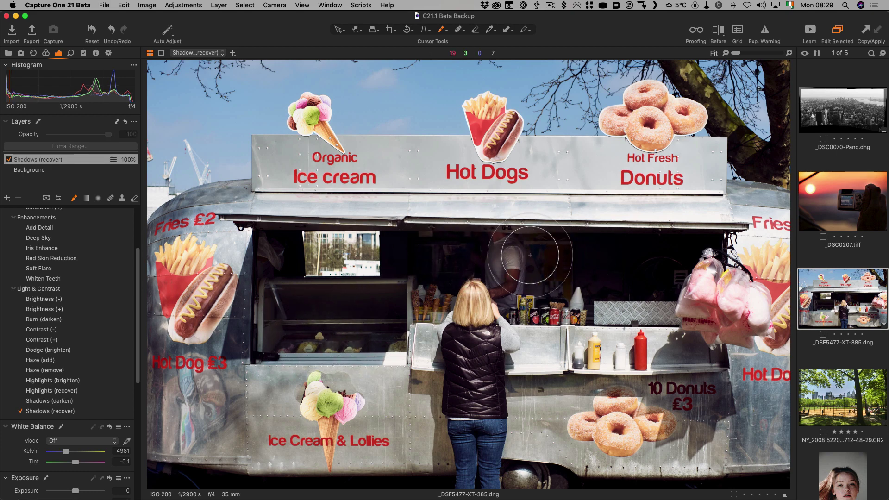
mouse_move(539, 281)
mouse_down()
mouse_move(433, 261)
mouse_move(444, 268)
mouse_up()
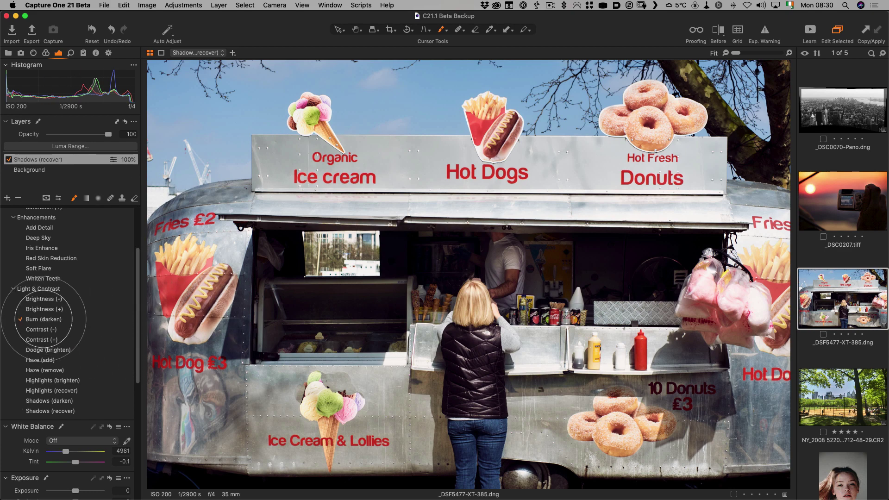
Burn (darken) the sky above the food truck, the Ice cream sign and the cranes.
click(44, 319)
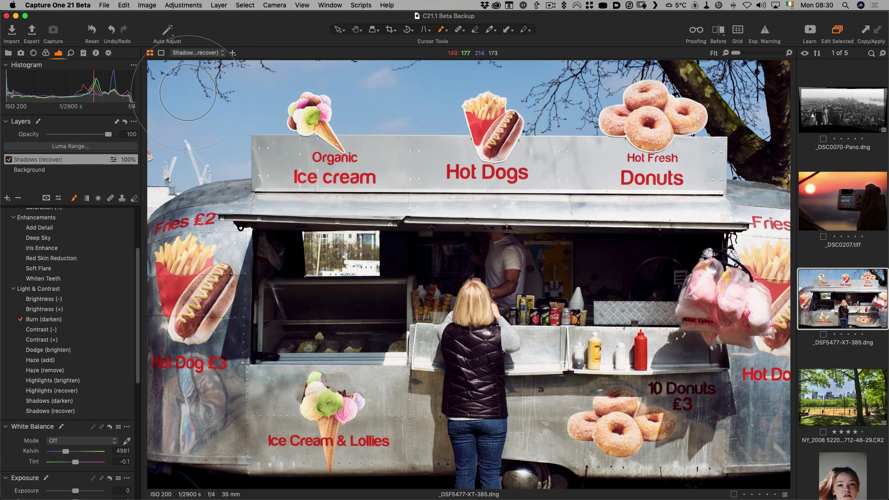
mouse_move(238, 82)
mouse_down()
mouse_move(433, 86)
mouse_move(602, 70)
mouse_move(730, 71)
mouse_move(768, 90)
mouse_move(755, 139)
mouse_move(743, 77)
mouse_move(593, 64)
mouse_move(420, 84)
mouse_up()
mouse_move(379, 105)
mouse_down()
mouse_move(261, 74)
mouse_move(194, 99)
mouse_move(198, 156)
mouse_up()
mouse_move(216, 111)
mouse_down()
mouse_move(299, 76)
mouse_move(388, 92)
mouse_up()
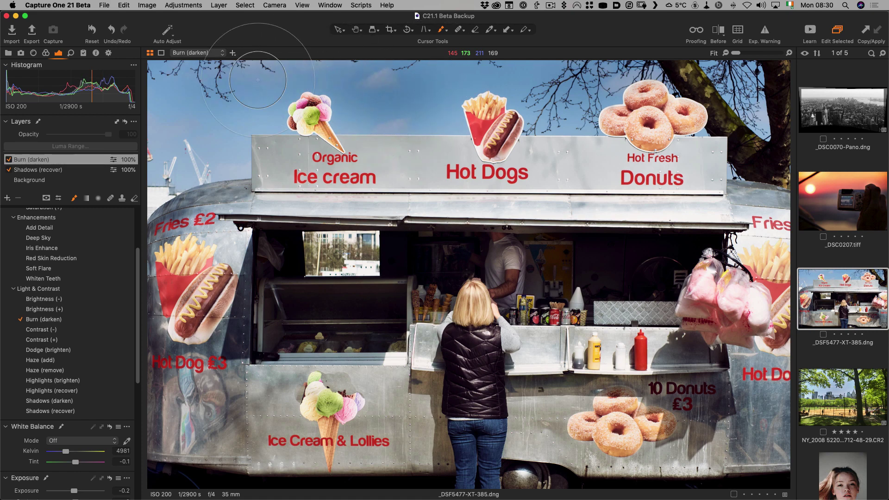
drag(178, 171, 221, 161)
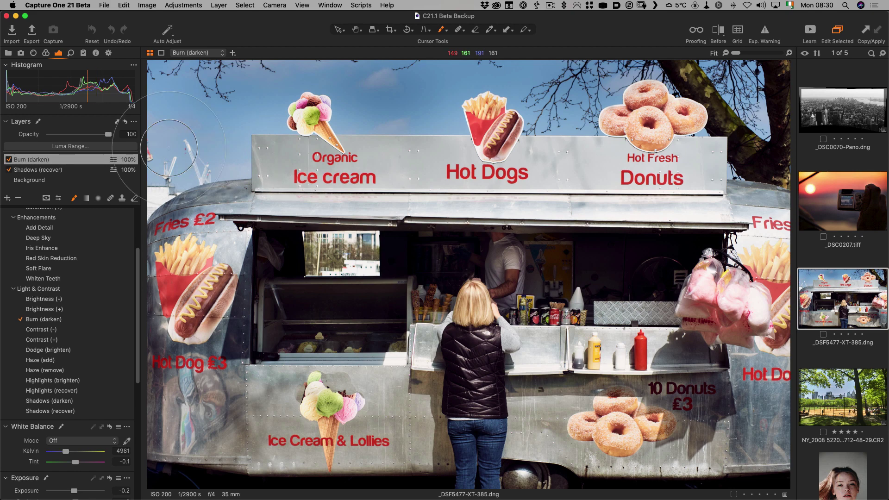
Switch between the Burn (darken) and Shadows (recover) layers, ending on Shadows (recover).
click(42, 169)
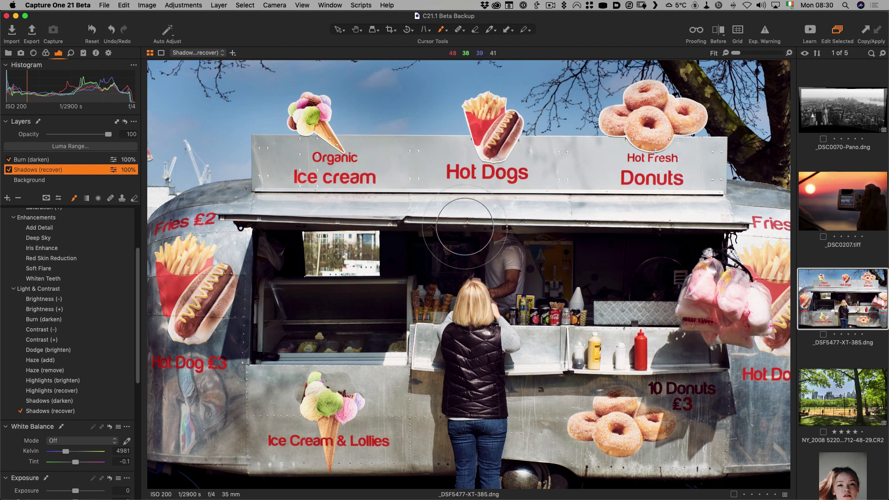
scroll(59, 343, down, 1)
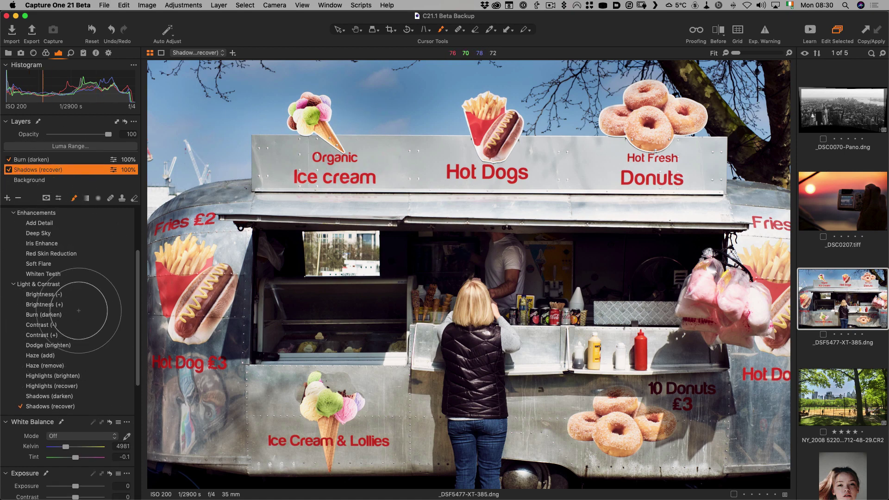
click(35, 159)
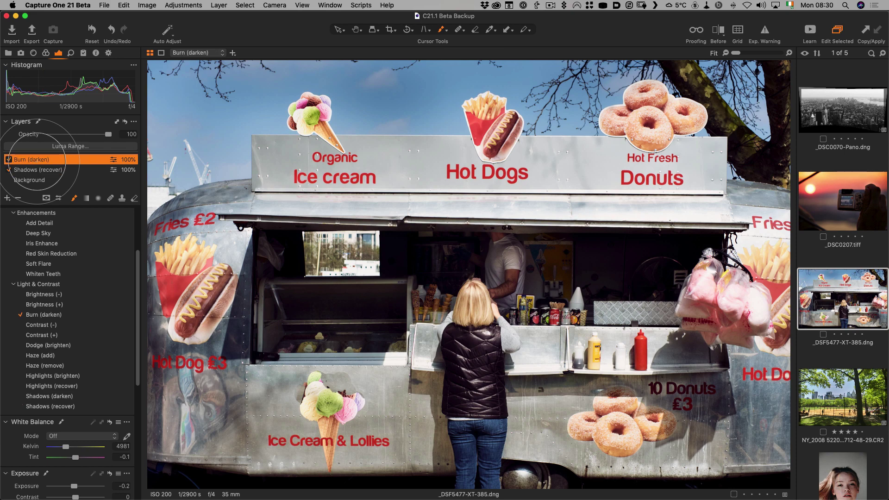
click(41, 169)
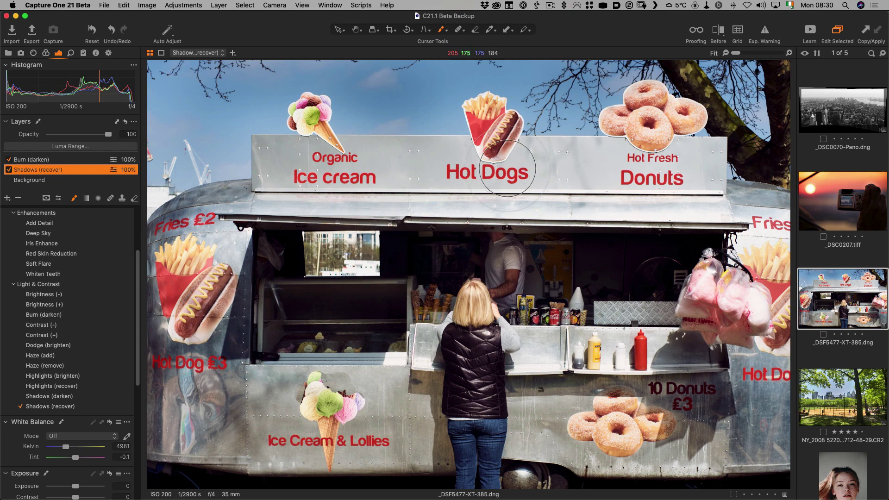
scroll(66, 275, up, 4)
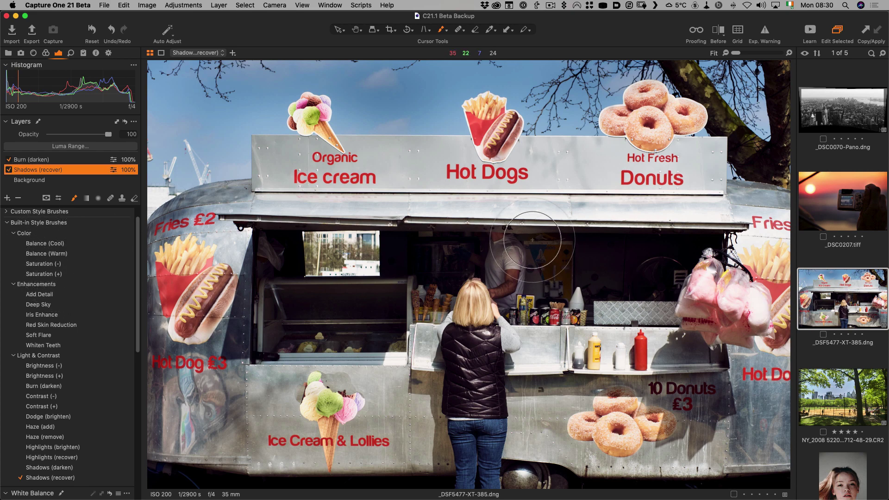
Open the portrait photo and add a new empty adjustment layer.
click(825, 473)
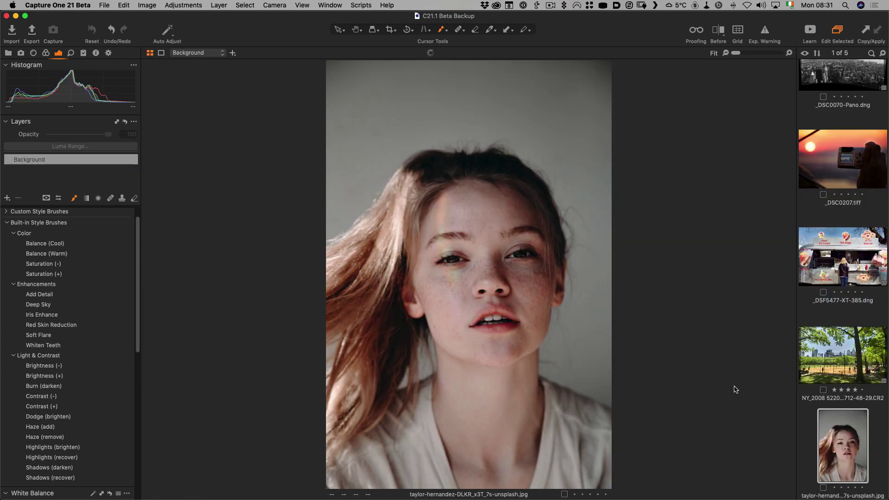
click(6, 223)
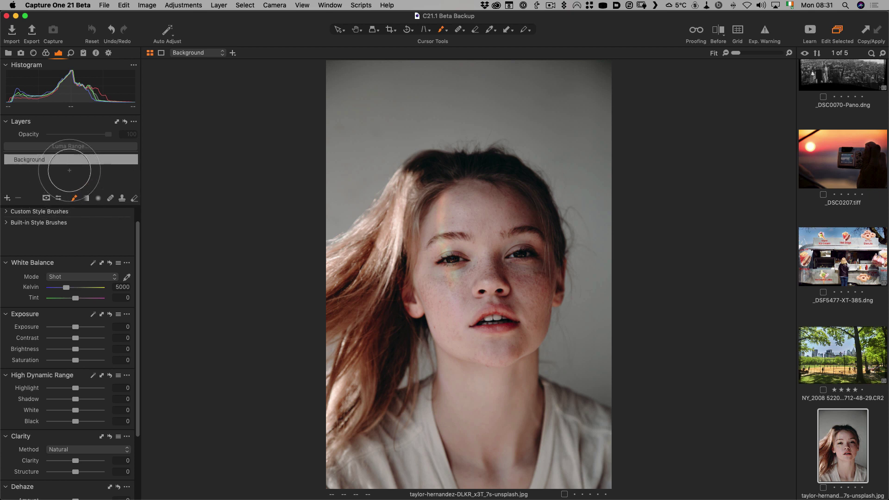
click(7, 198)
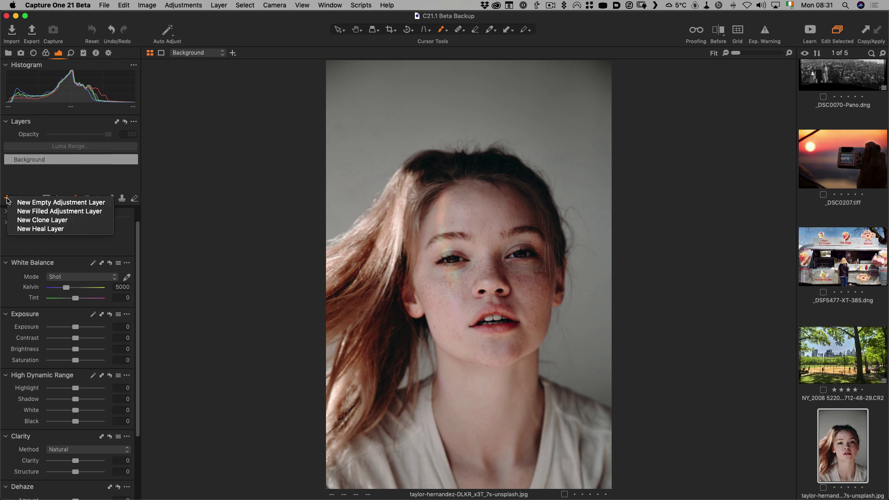
click(52, 203)
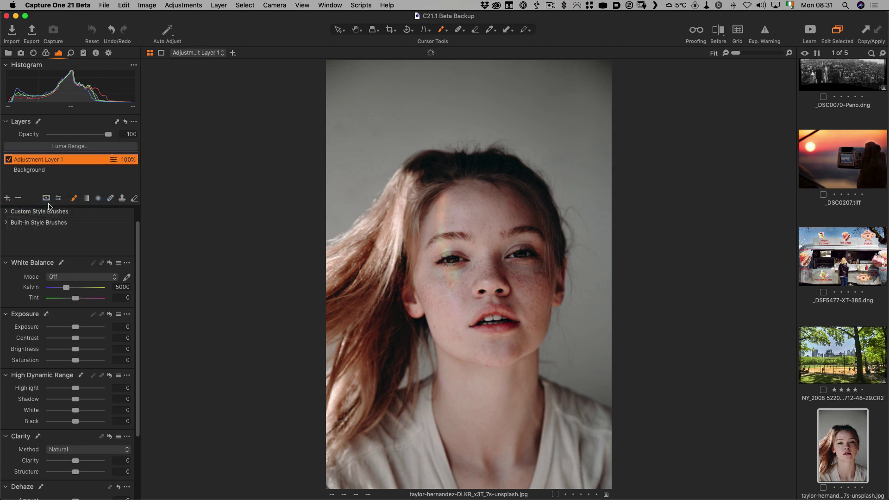
Apply the custom skin soften style's adjustments to Adjustment Layer 1.
right_click(57, 162)
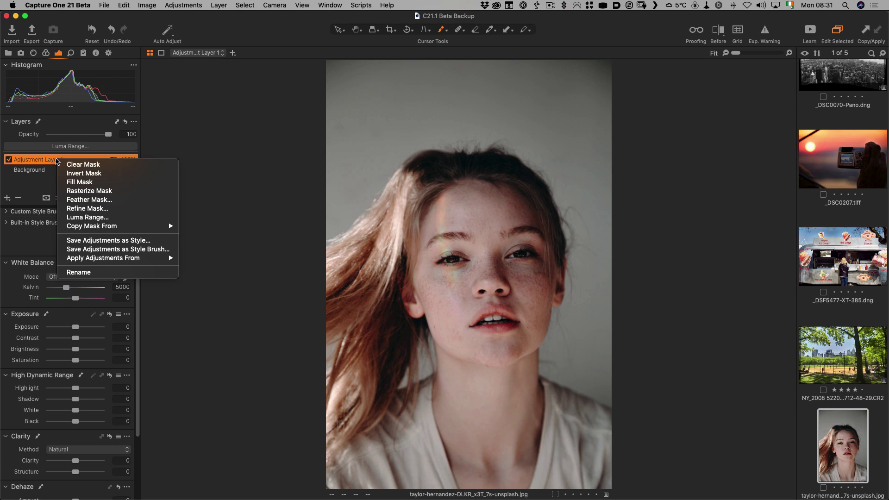
mouse_move(157, 262)
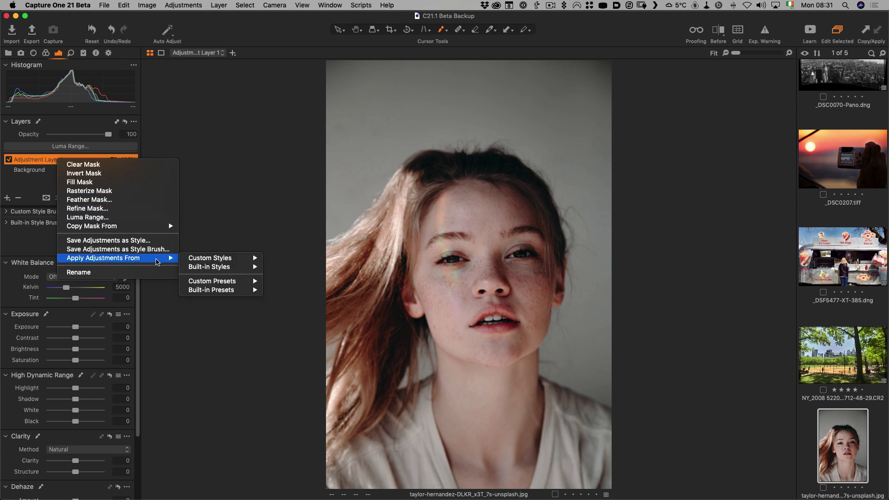
mouse_move(228, 259)
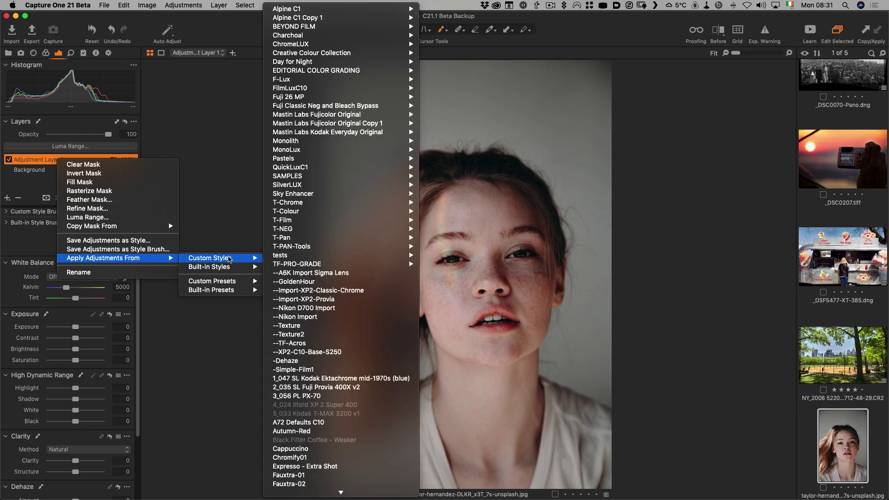
scroll(358, 267, down, 5)
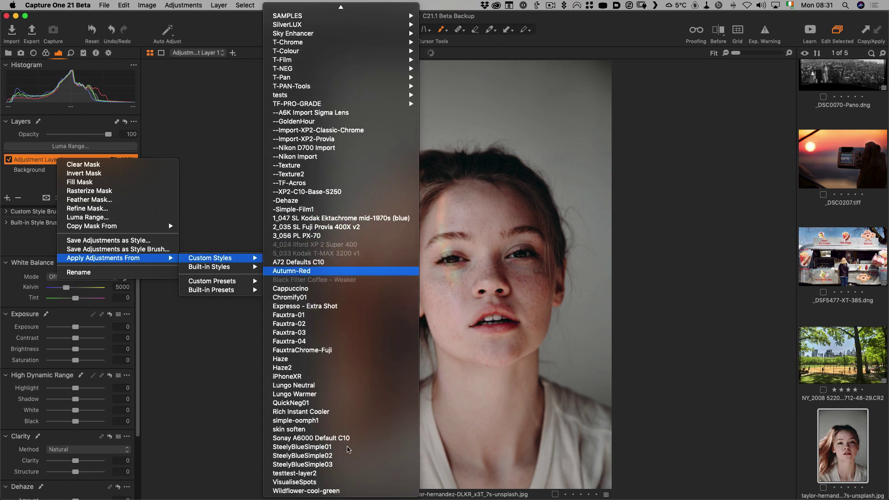
click(326, 429)
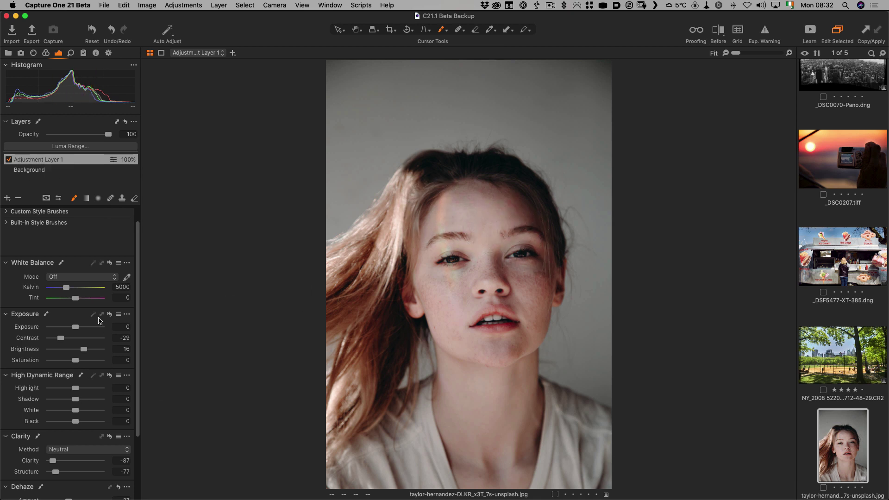
Enlarge the brush size to 691.
scroll(76, 324, down, 5)
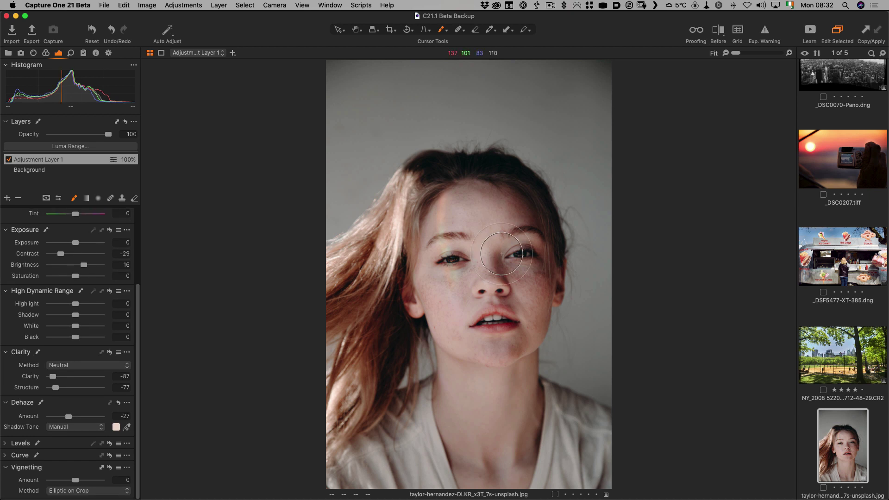
right_click(488, 214)
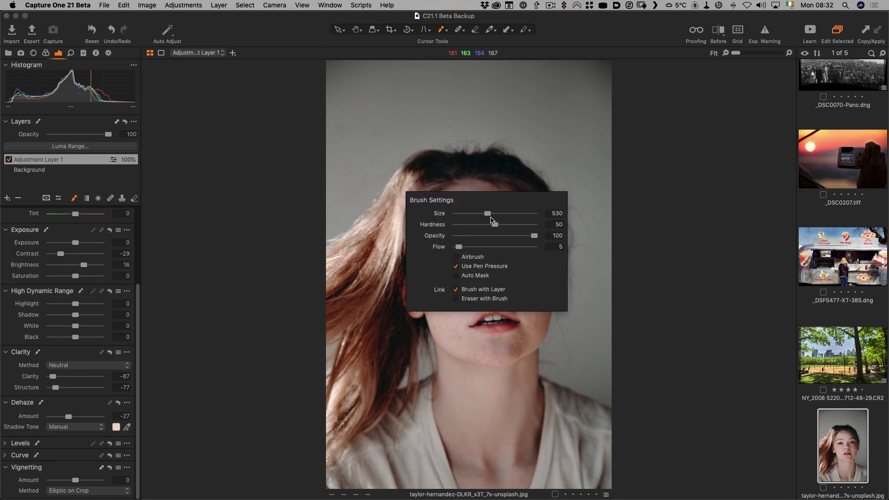
mouse_move(488, 214)
mouse_down()
mouse_move(493, 224)
mouse_move(453, 225)
mouse_move(463, 225)
mouse_move(460, 247)
mouse_up()
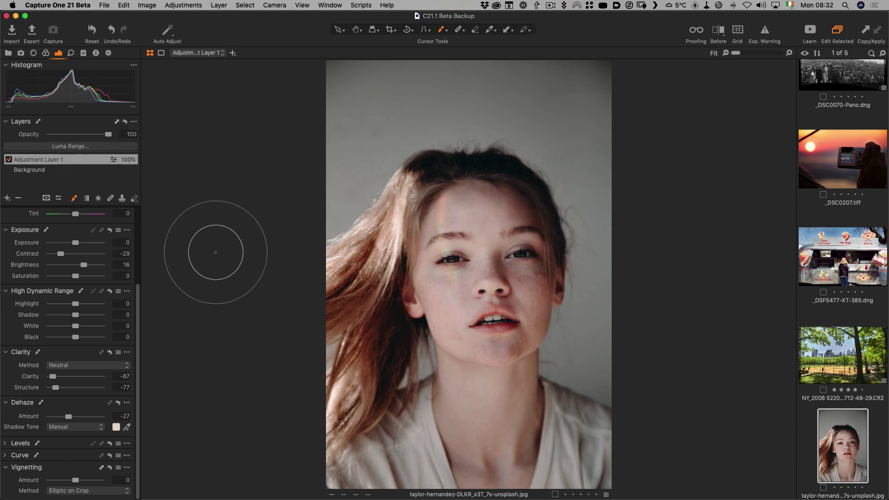
Begin saving a style brush, cancel the save, then delete Adjustment Layer 1.
scroll(74, 231, up, 3)
scroll(74, 233, up, 2)
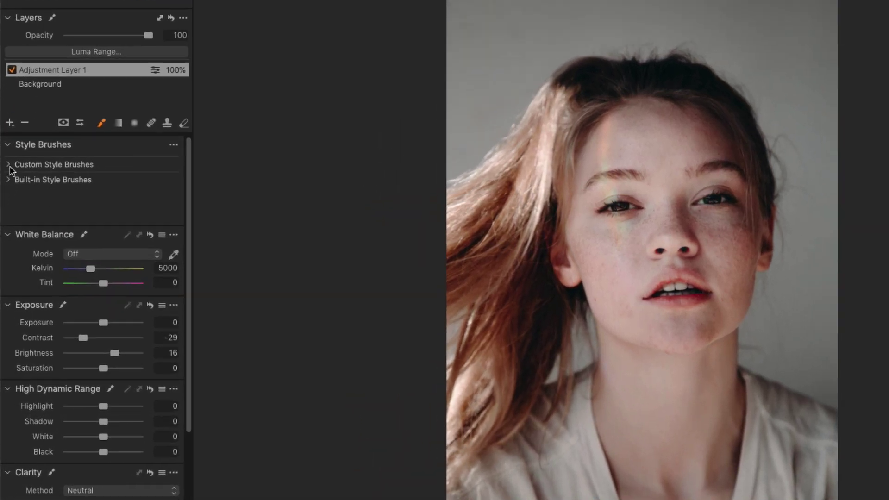
click(10, 165)
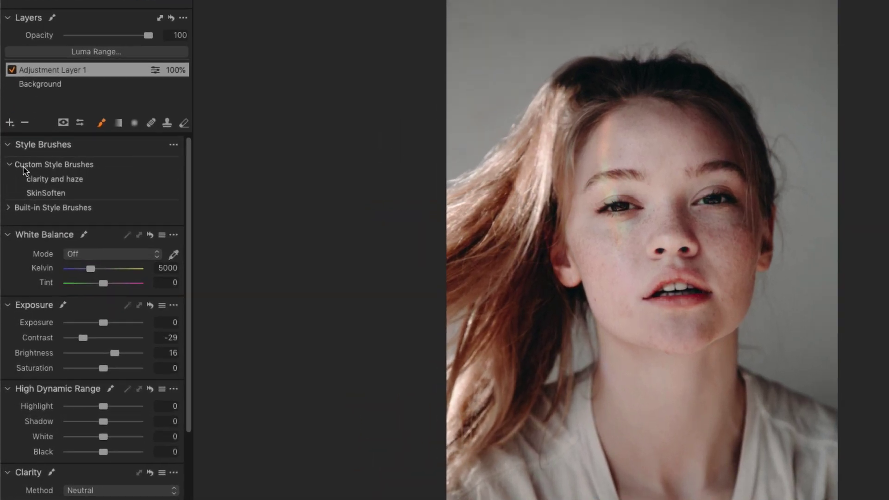
click(173, 145)
click(201, 158)
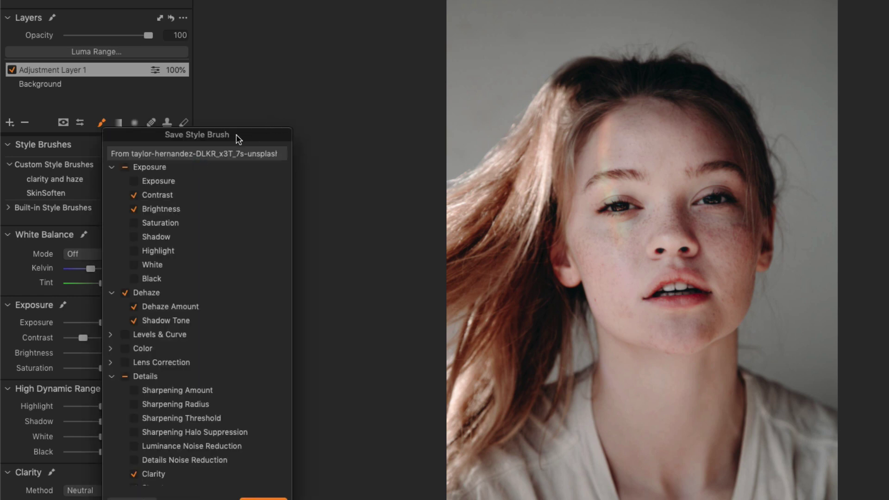
scroll(325, 137, down, 8)
scroll(326, 137, down, 4)
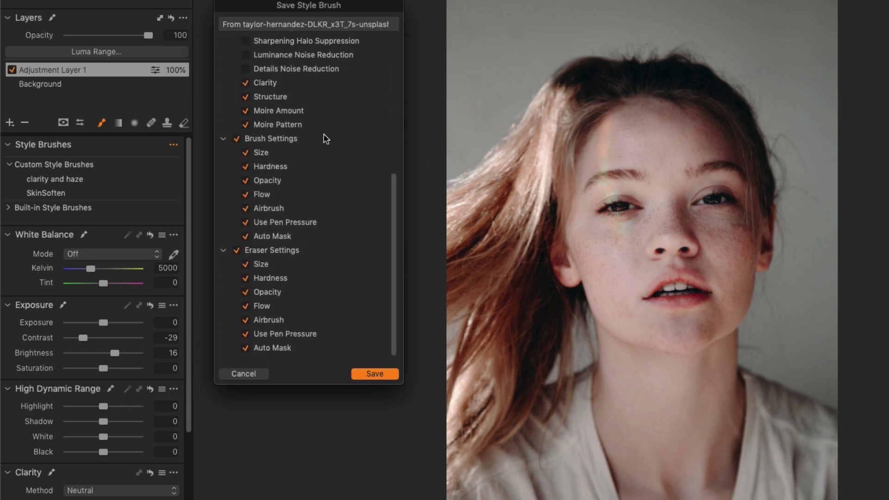
scroll(325, 137, up, 12)
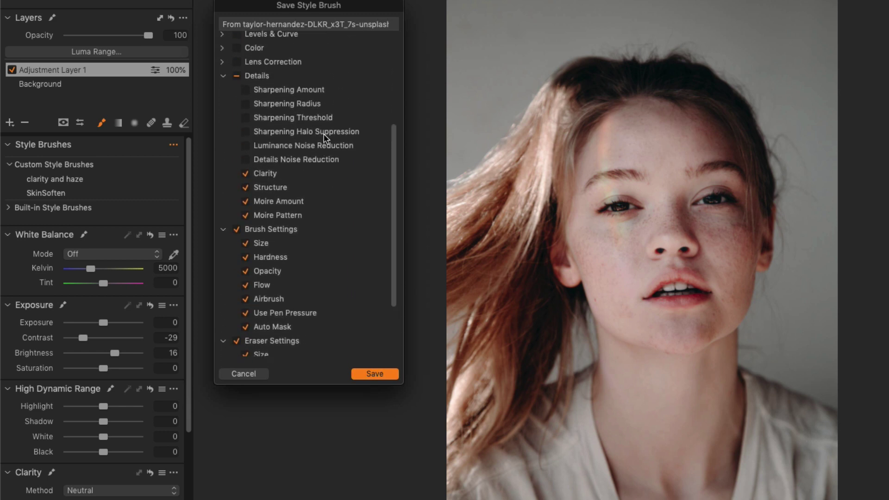
click(375, 374)
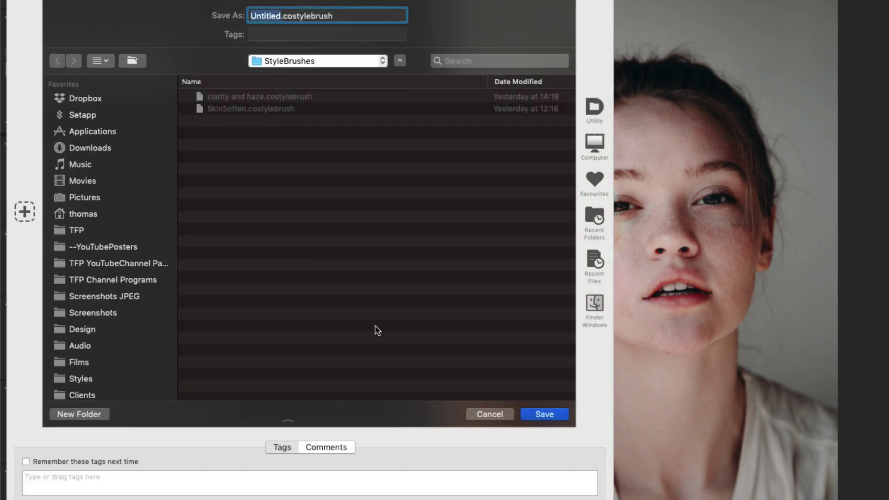
click(487, 415)
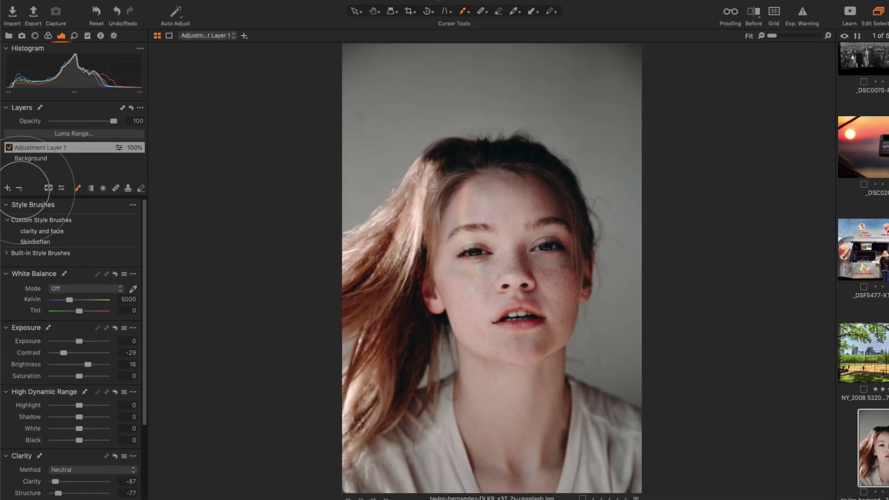
click(25, 122)
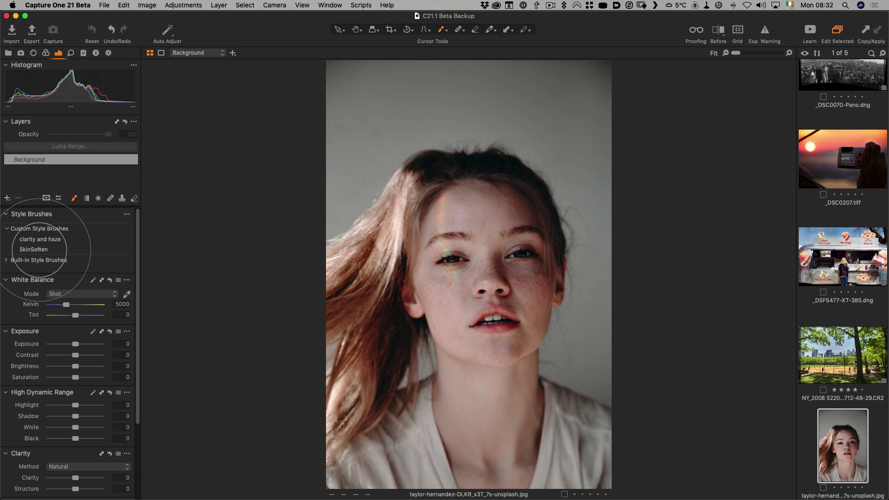
Brush the SkinSoften style over the face to create a SkinSoften layer.
mouse_move(509, 222)
mouse_down()
mouse_move(517, 278)
mouse_move(508, 233)
mouse_up()
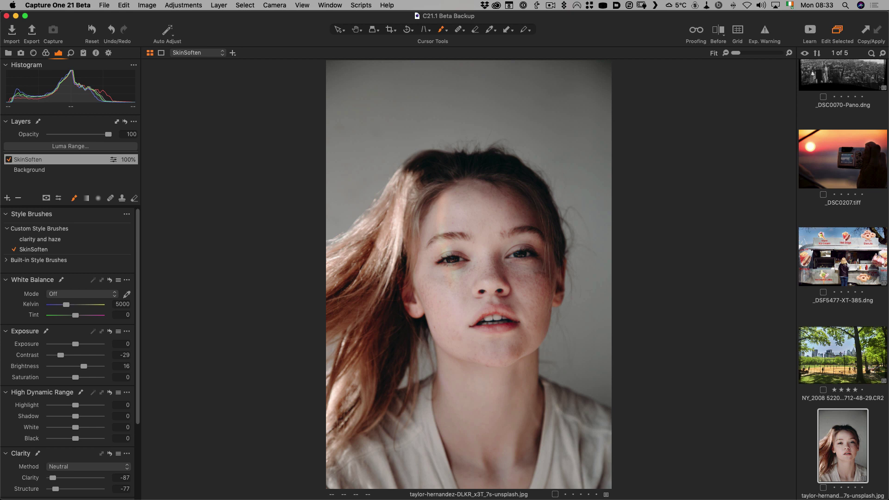
click(789, 53)
click(789, 54)
click(789, 53)
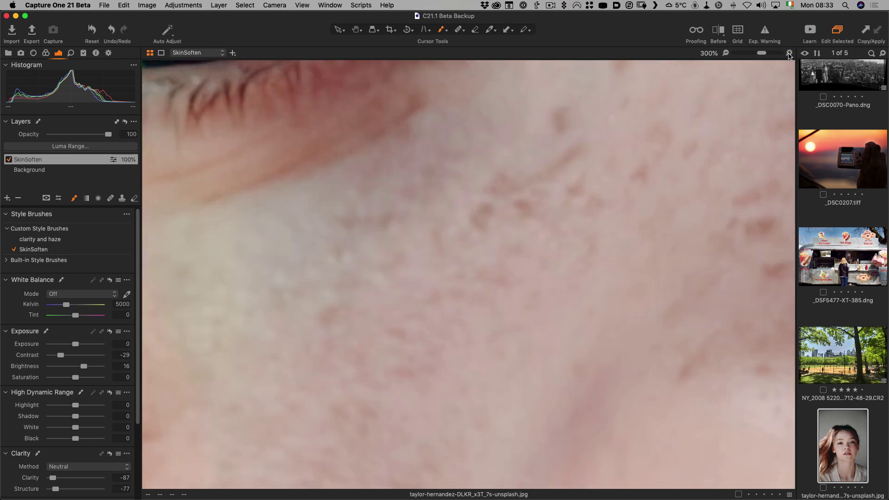
click(789, 53)
click(789, 53)
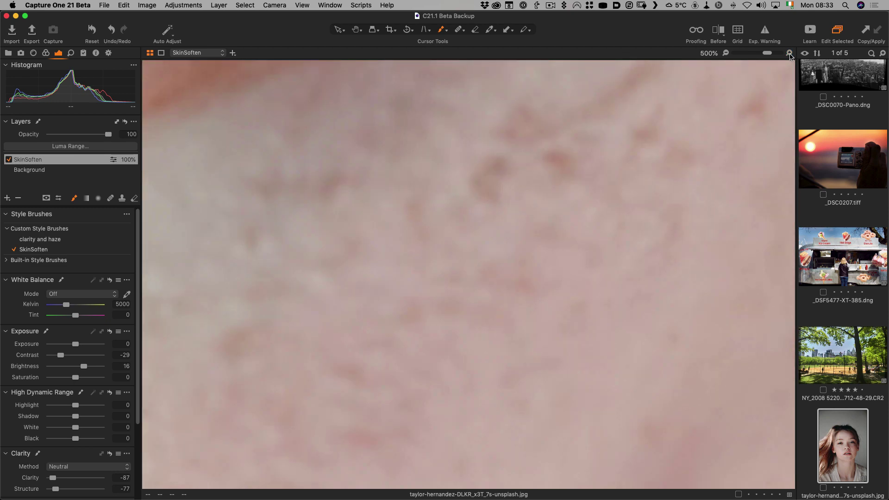
click(789, 53)
click(789, 54)
click(789, 53)
click(789, 53)
click(789, 53)
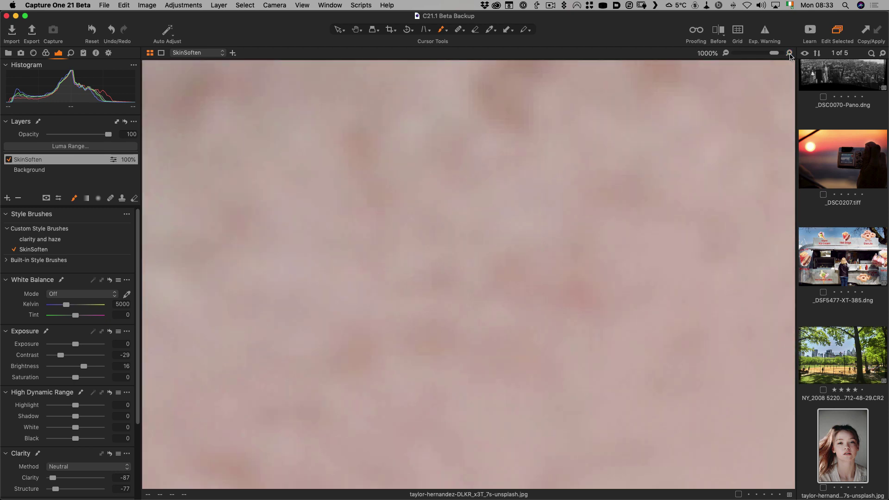
click(788, 53)
click(788, 54)
click(789, 53)
click(789, 53)
click(789, 53)
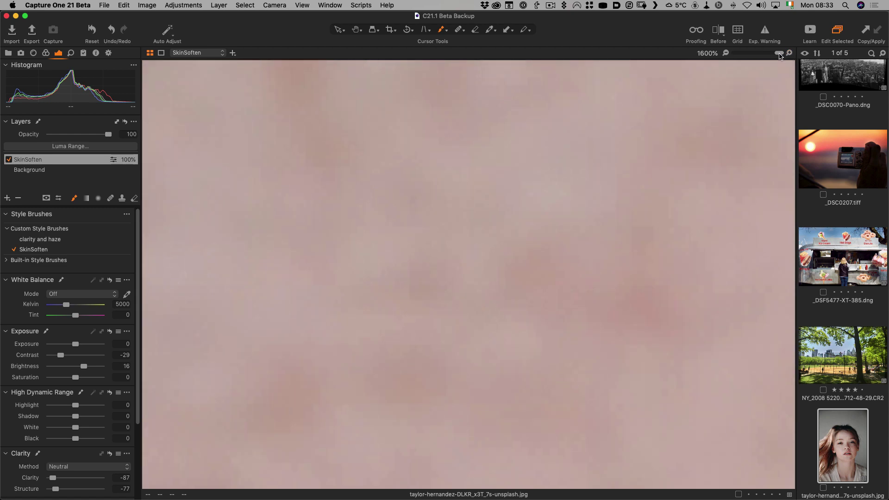
drag(780, 56, 735, 56)
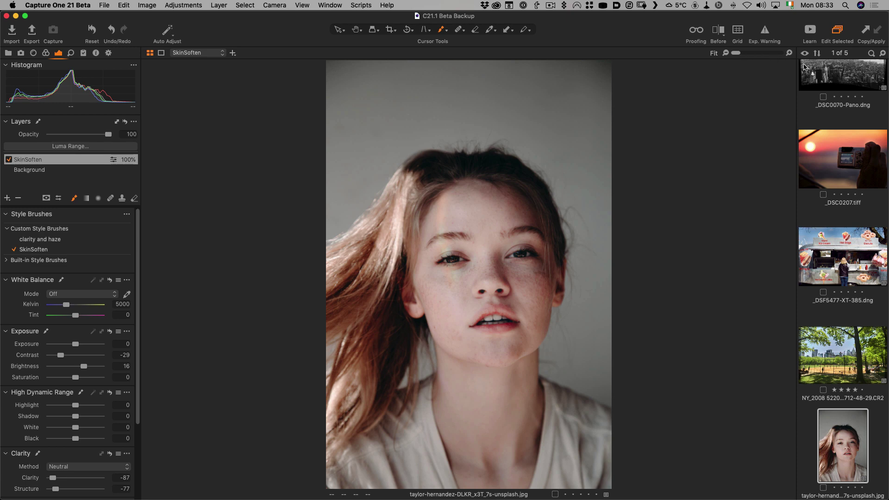
Open the _DSC0070-Pano city photo and pick the Keystone Vertical tool.
scroll(819, 100, up, 2)
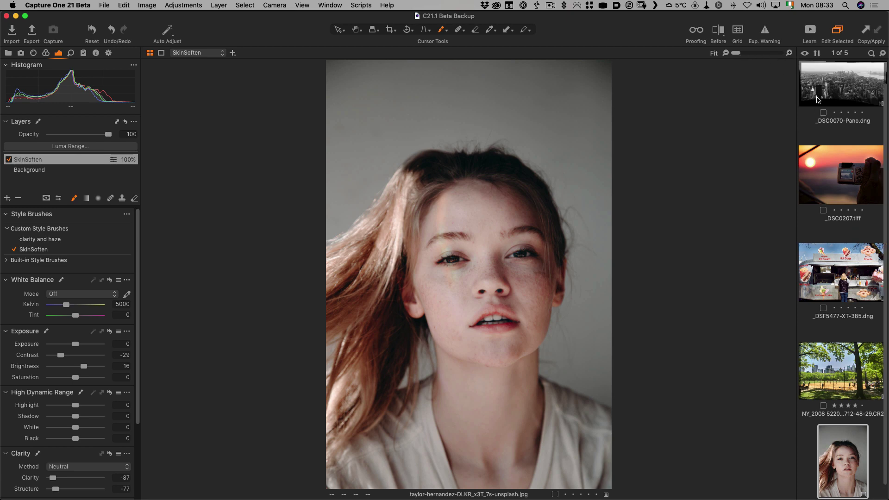
click(828, 88)
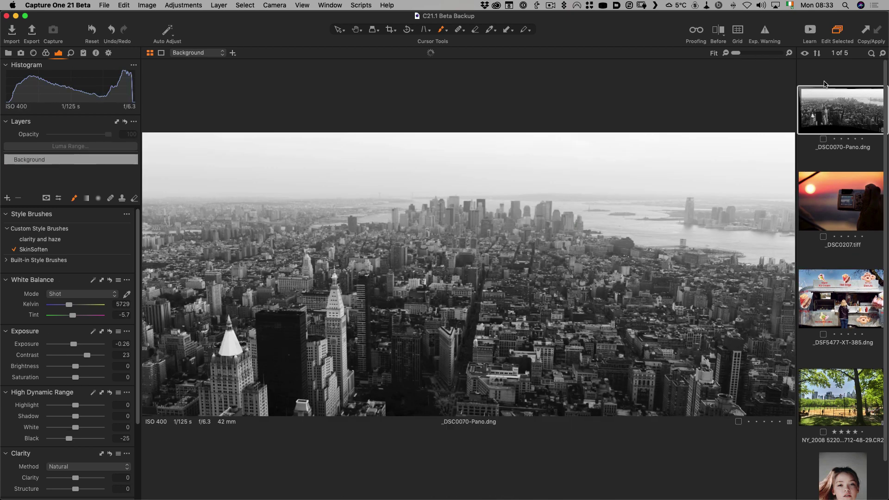
click(425, 30)
click(461, 35)
click(424, 31)
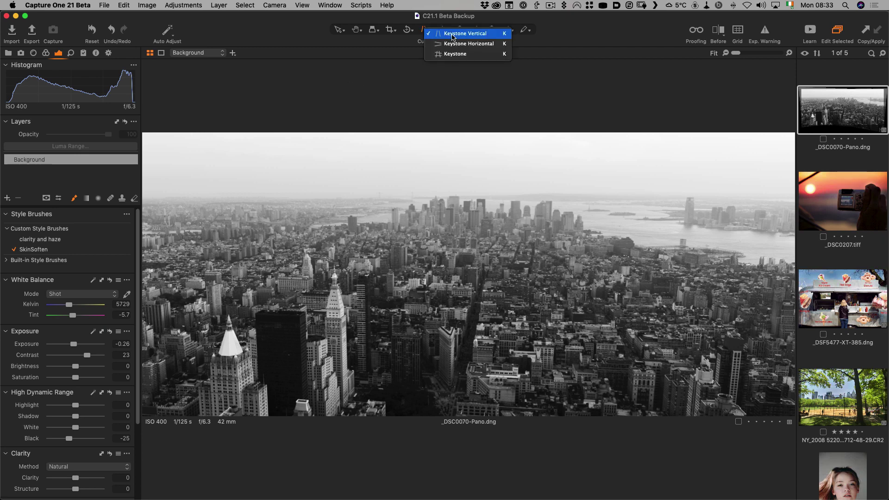
click(453, 37)
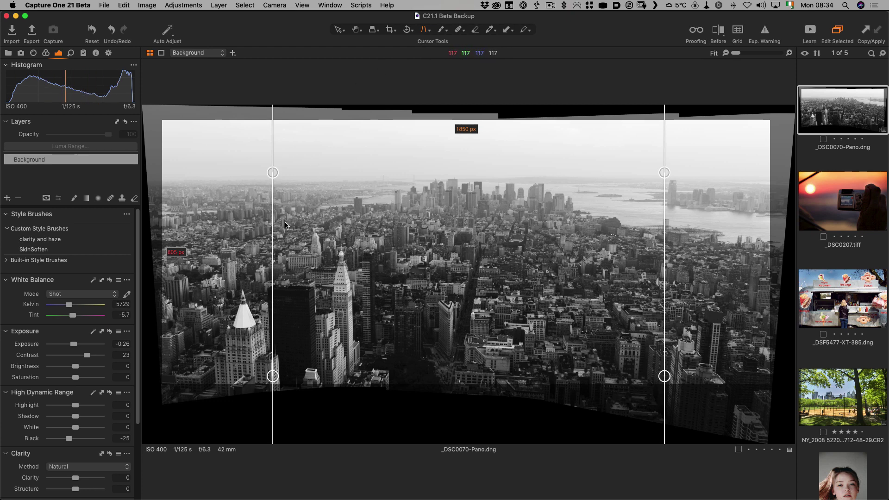
Align the left and right keystone guides with building edges and apply the correction.
drag(664, 376, 671, 374)
drag(665, 173, 687, 182)
drag(272, 172, 261, 170)
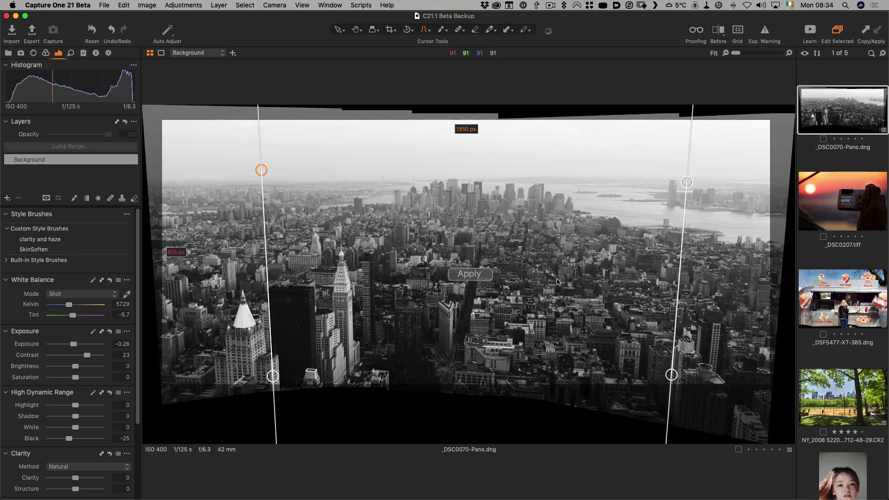
click(475, 274)
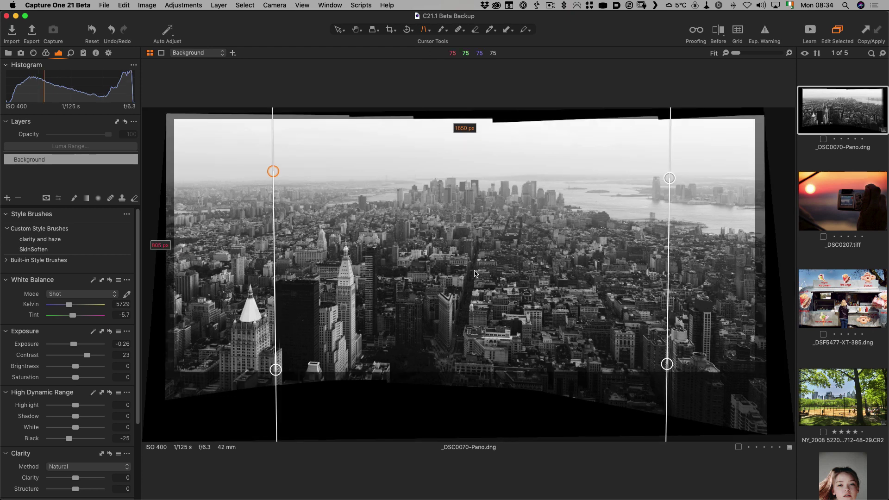
click(358, 30)
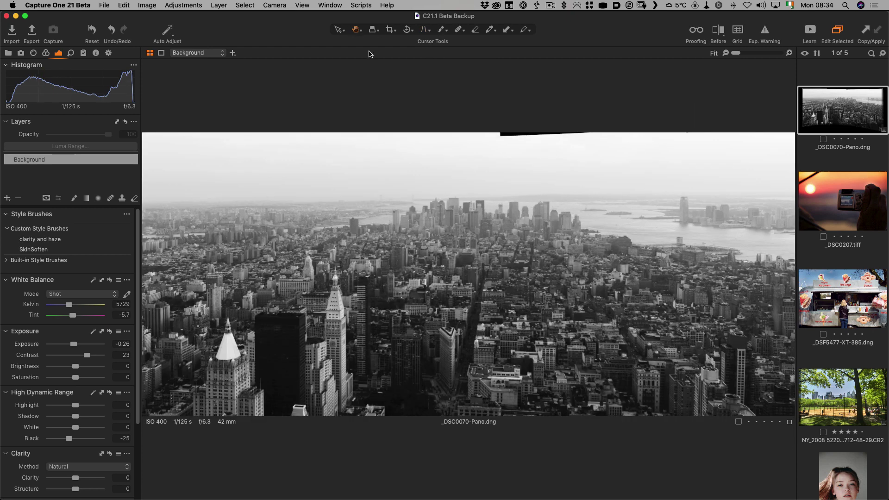